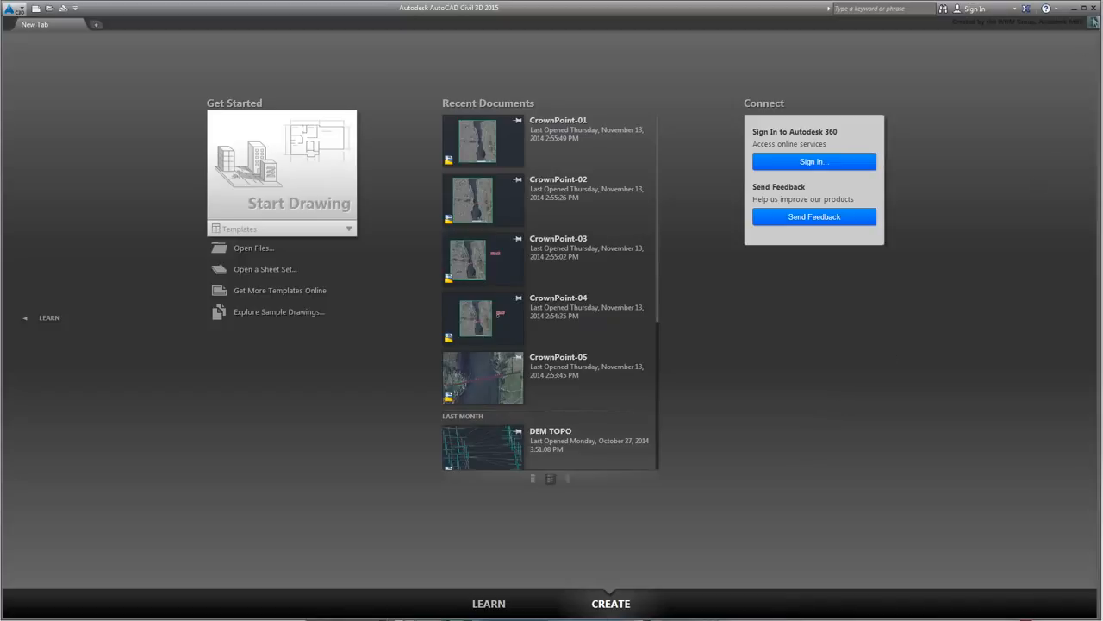
- Close the Civil 3D 2015 window showing recent CrowdPoint and DEM TOPO drawings
left_click(1096, 8)
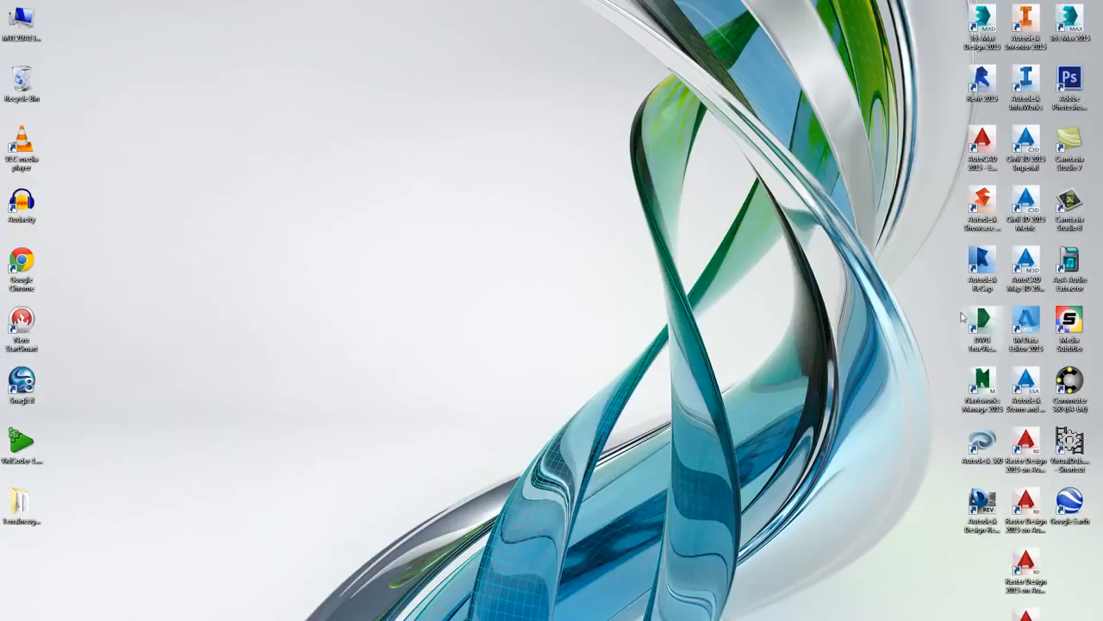
- Launch Civil 3D Metric, start a blank Drawing1, and show the Toolspace Settings tree
double_click(1025, 210)
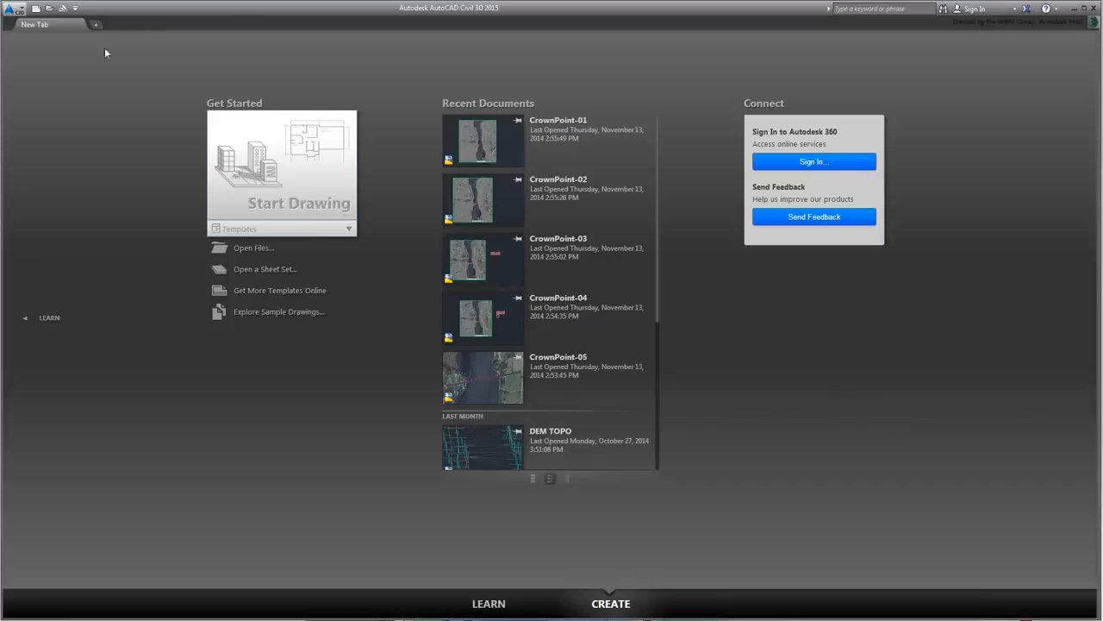
left_click(36, 9)
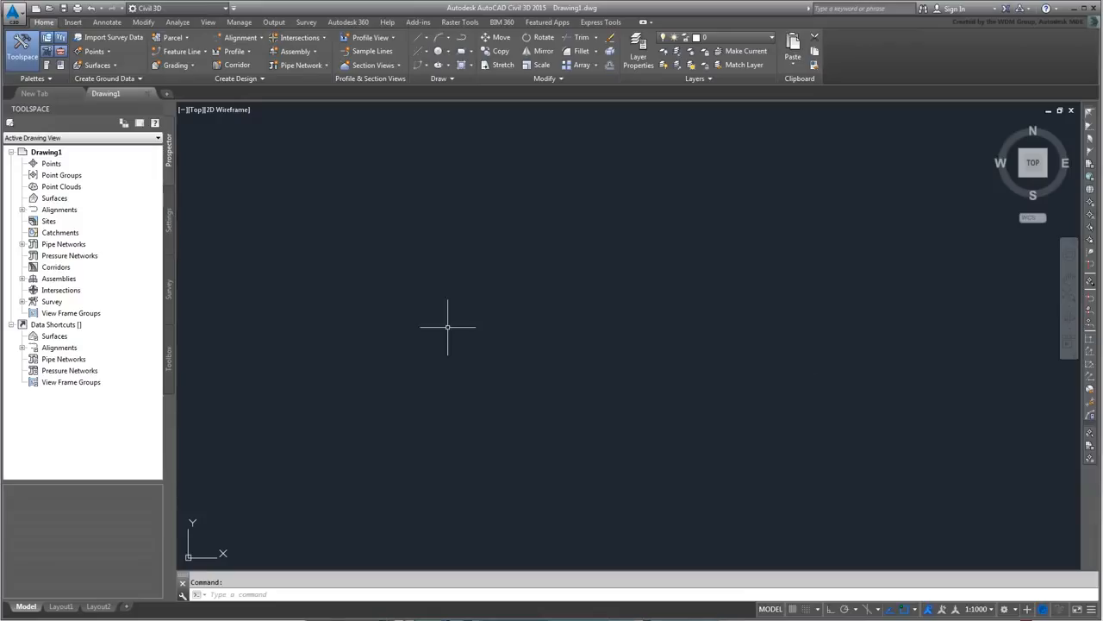
left_click(170, 221)
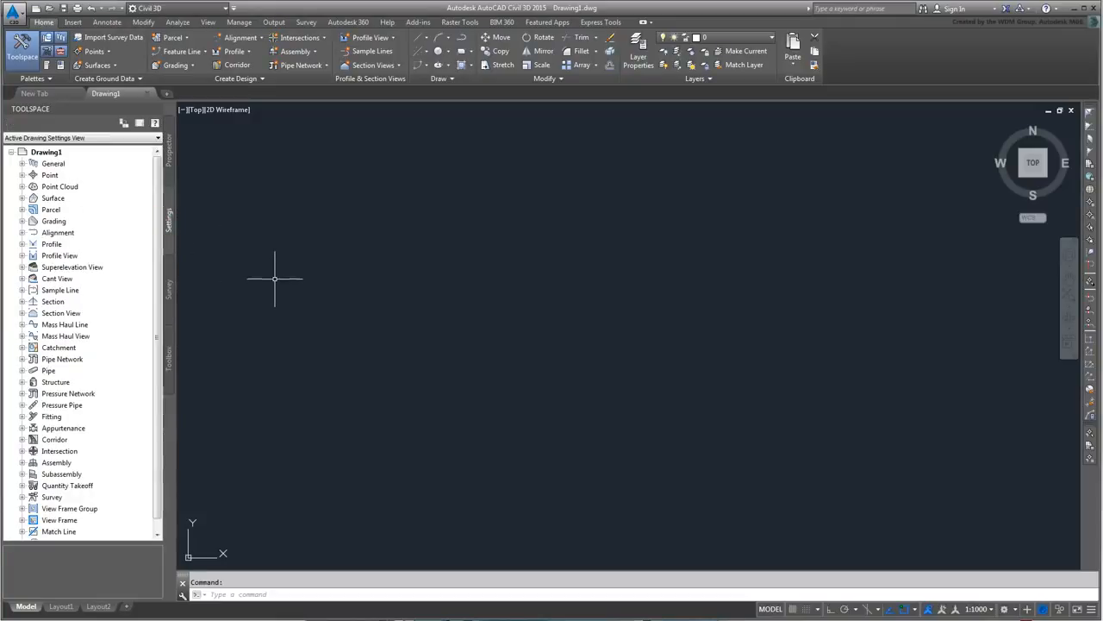
- Set Drawing1's coordinate system to USA, New York: NAD83 NY State Planes East Zone, Meter
right_click(47, 152)
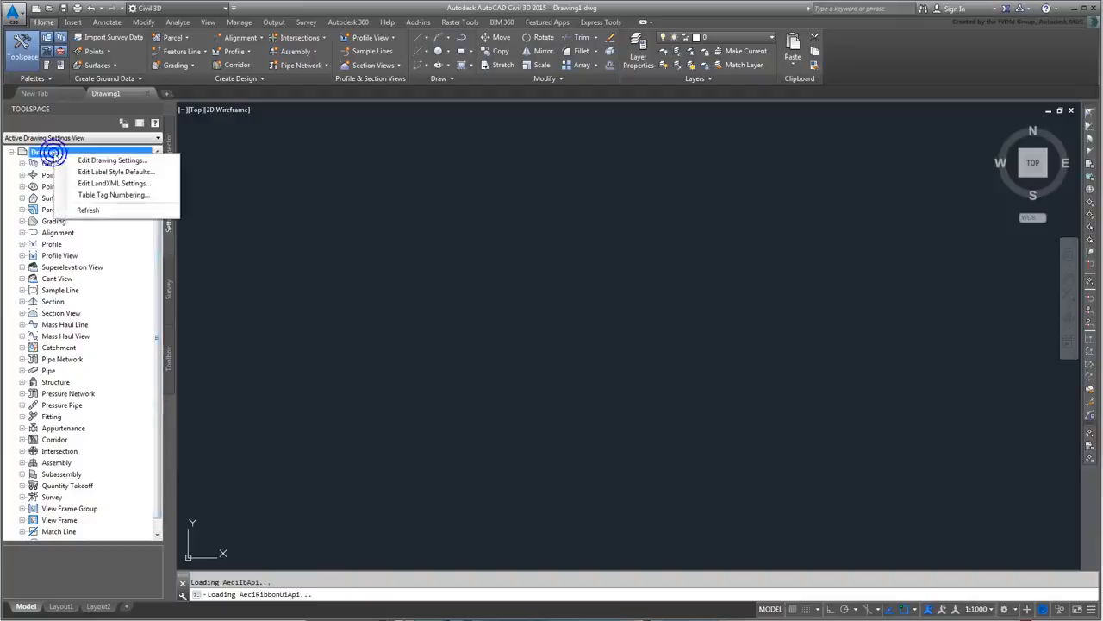
left_click(112, 161)
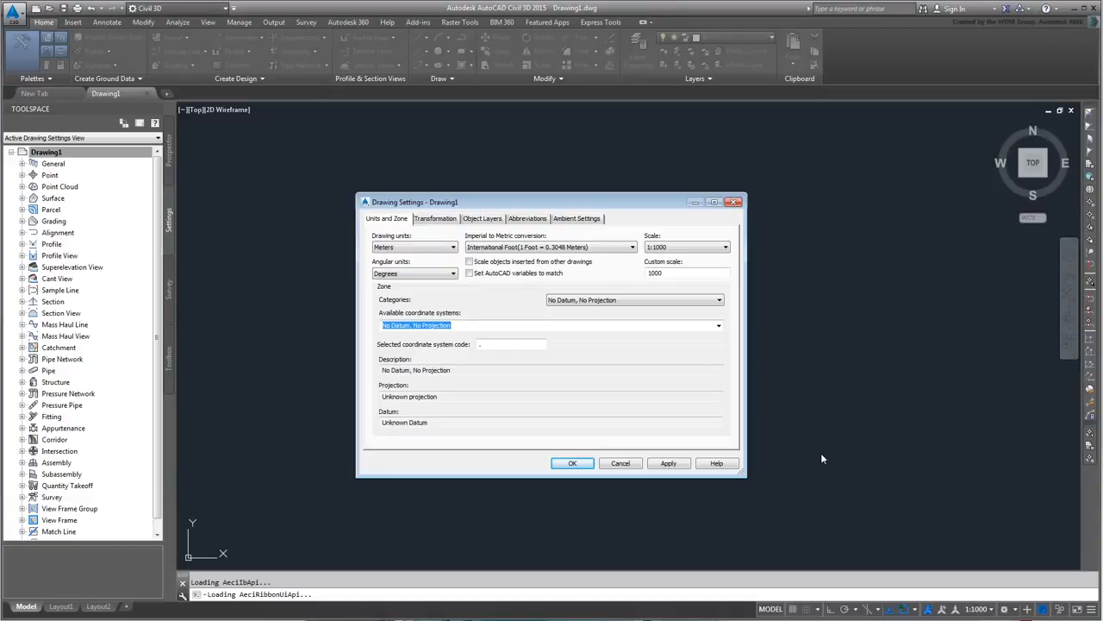
left_click(702, 302)
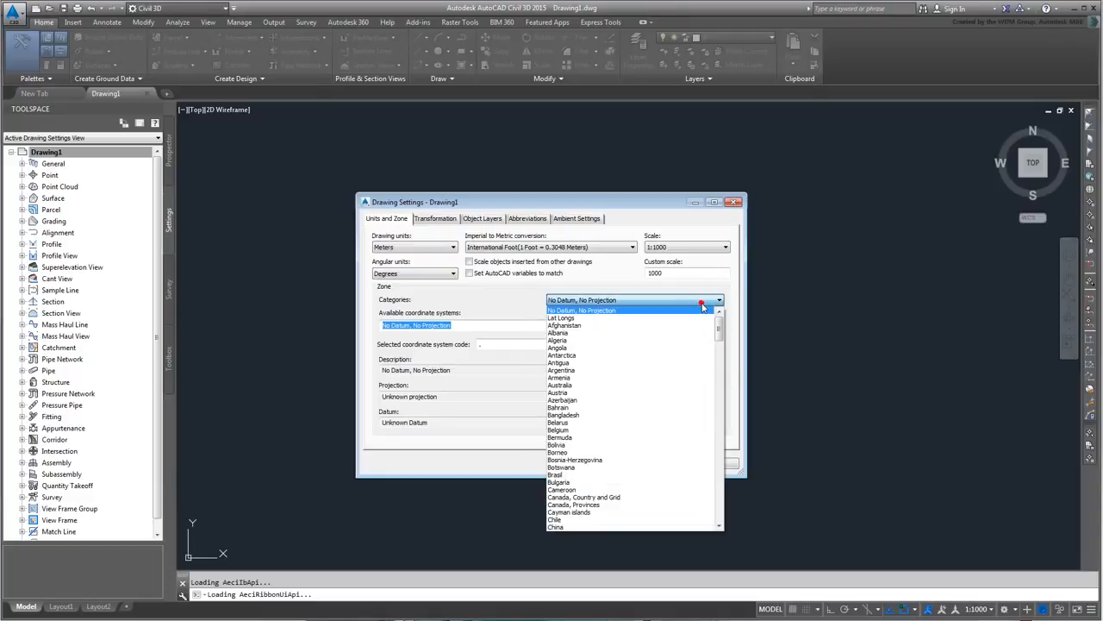
left_click_drag(719, 331, 727, 488)
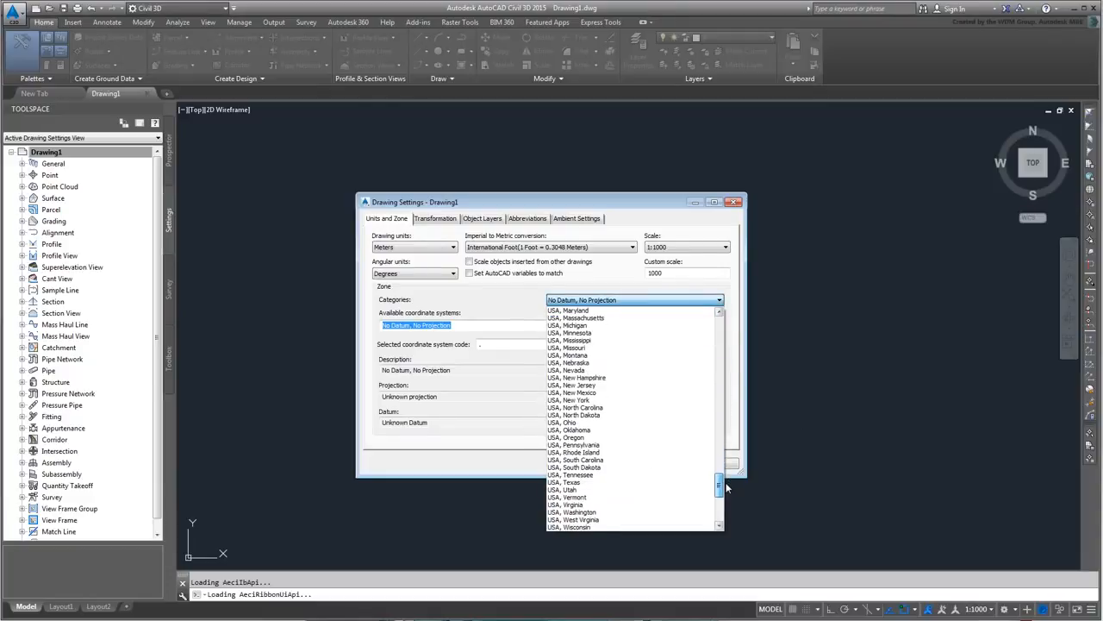
left_click(595, 400)
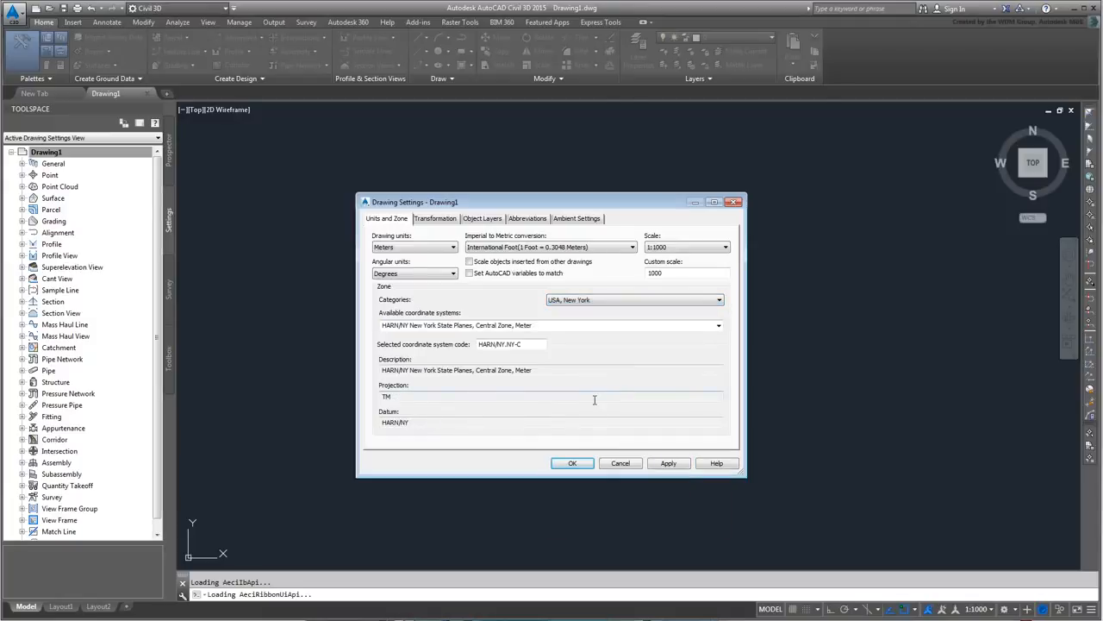
left_click(718, 326)
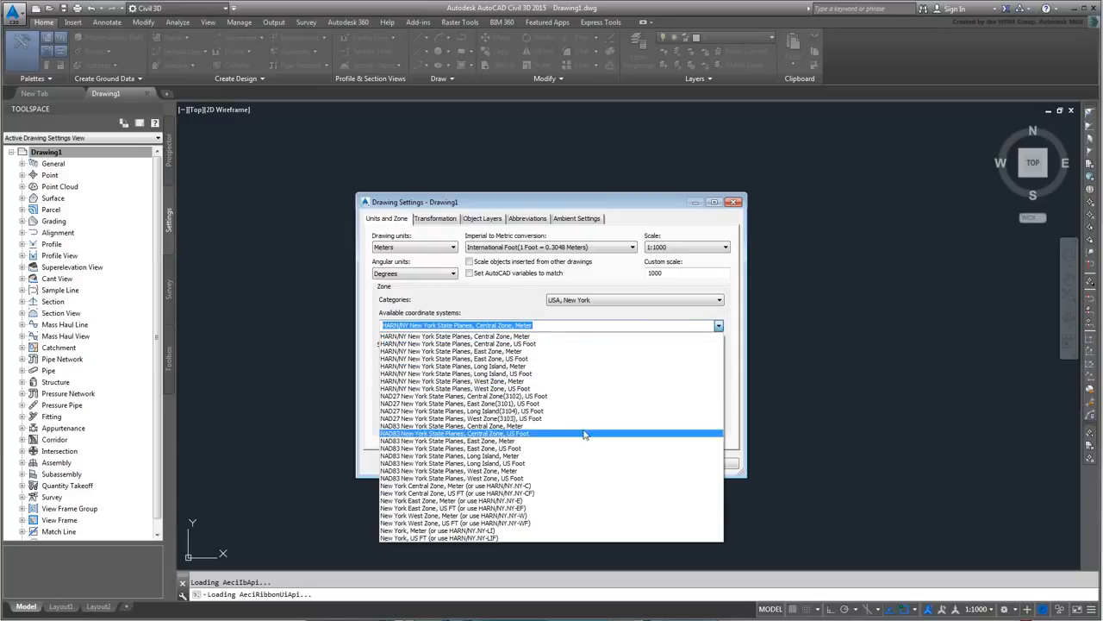
left_click(526, 441)
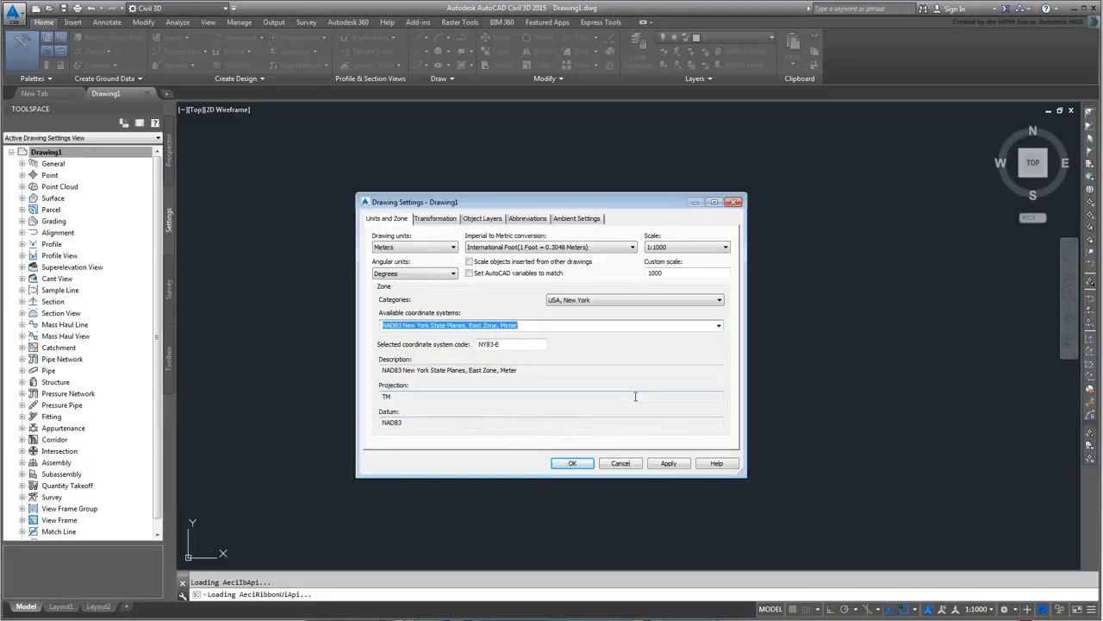
left_click(571, 463)
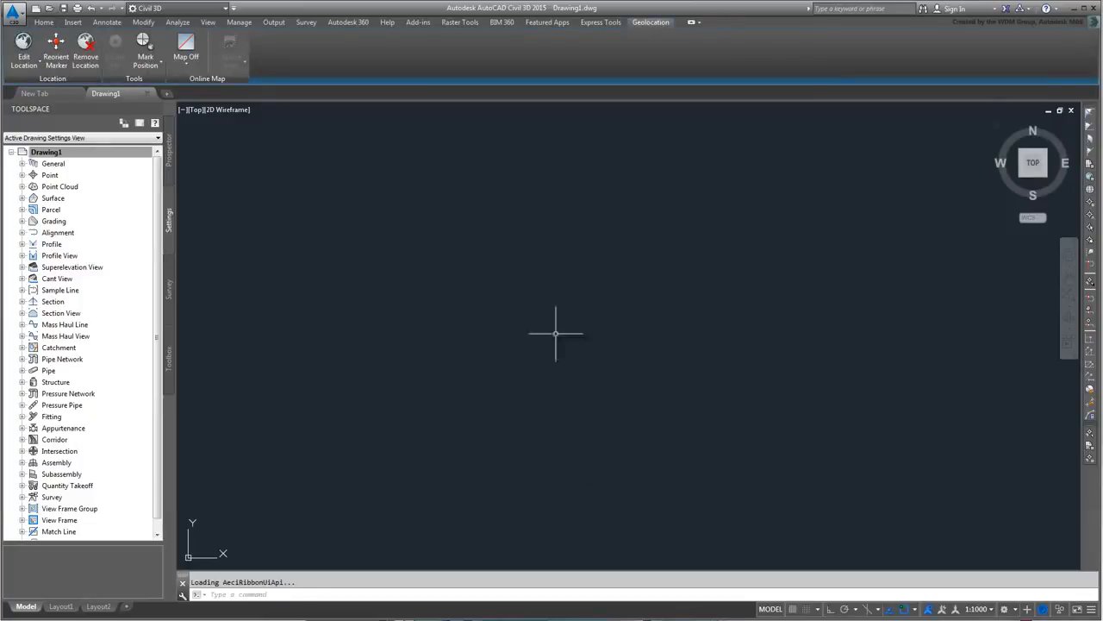
- Create a new TIN surface named CrownPoint-EG from the Prospector Surfaces node
left_click(170, 159)
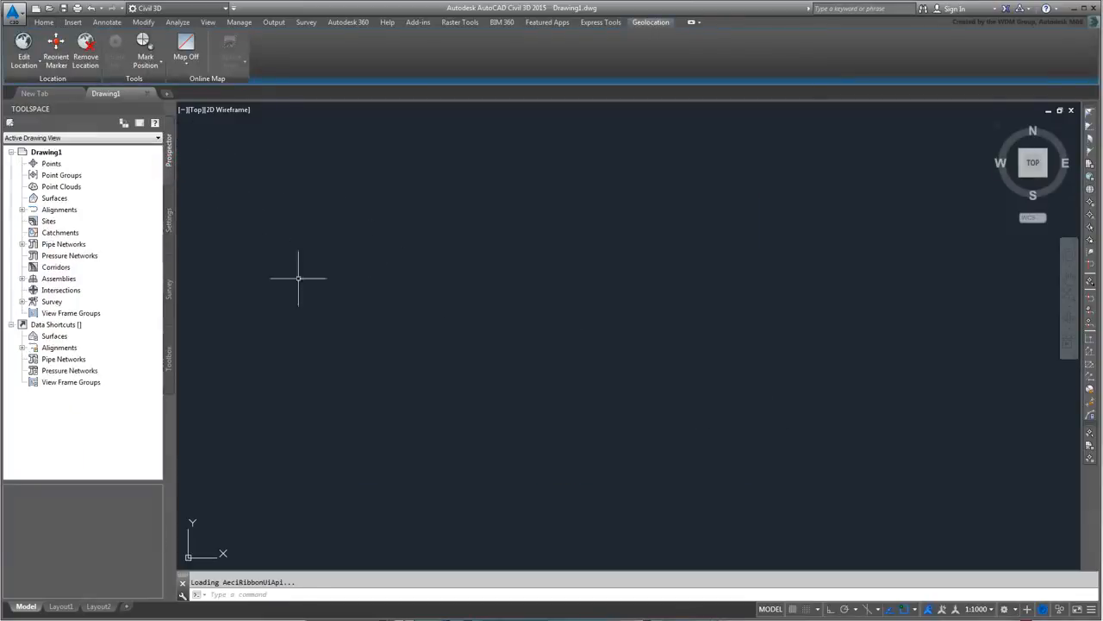
right_click(57, 199)
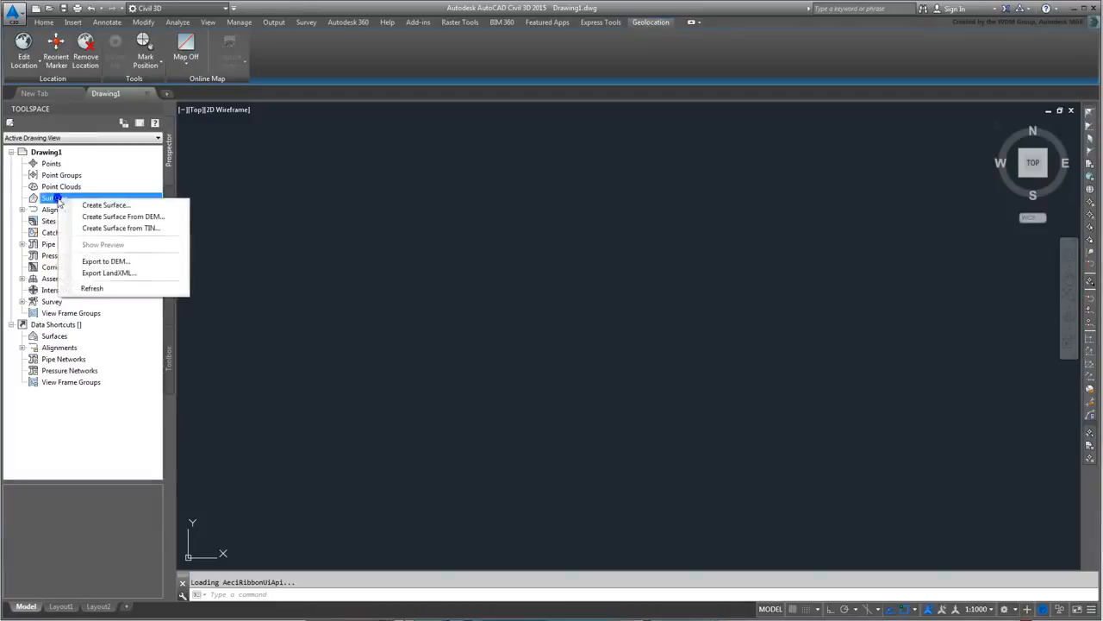
left_click(138, 205)
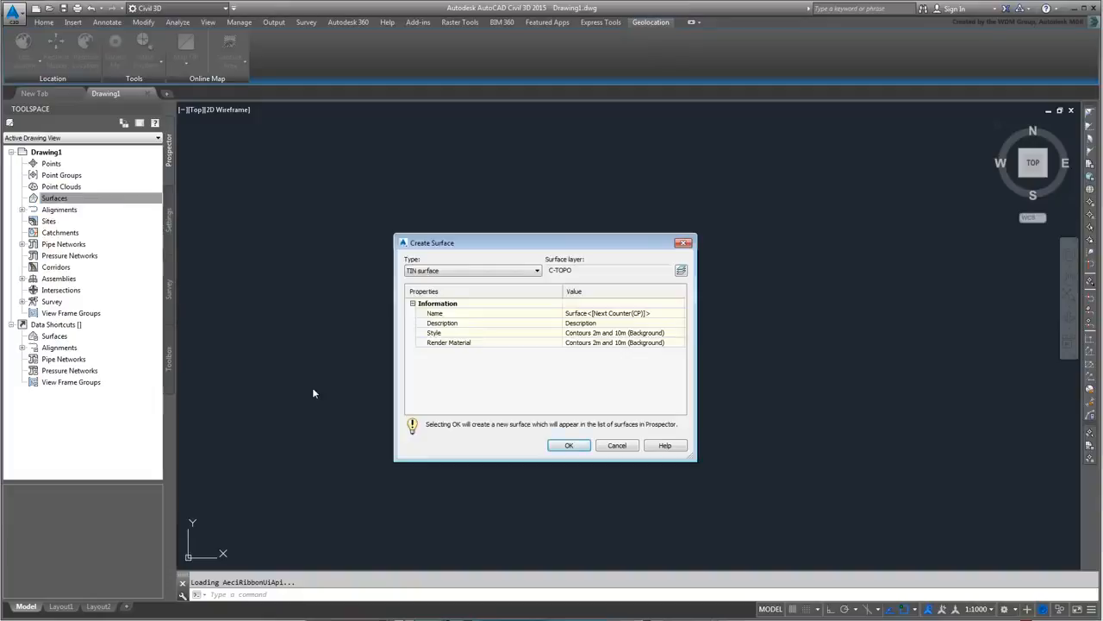
left_click(663, 314)
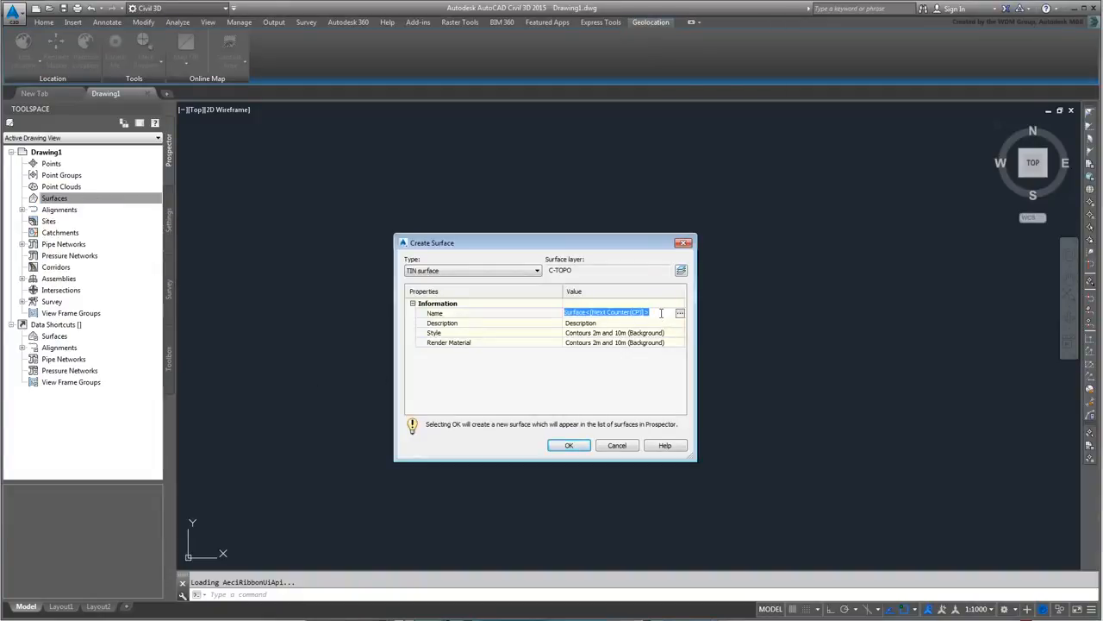
type("CrownPoi")
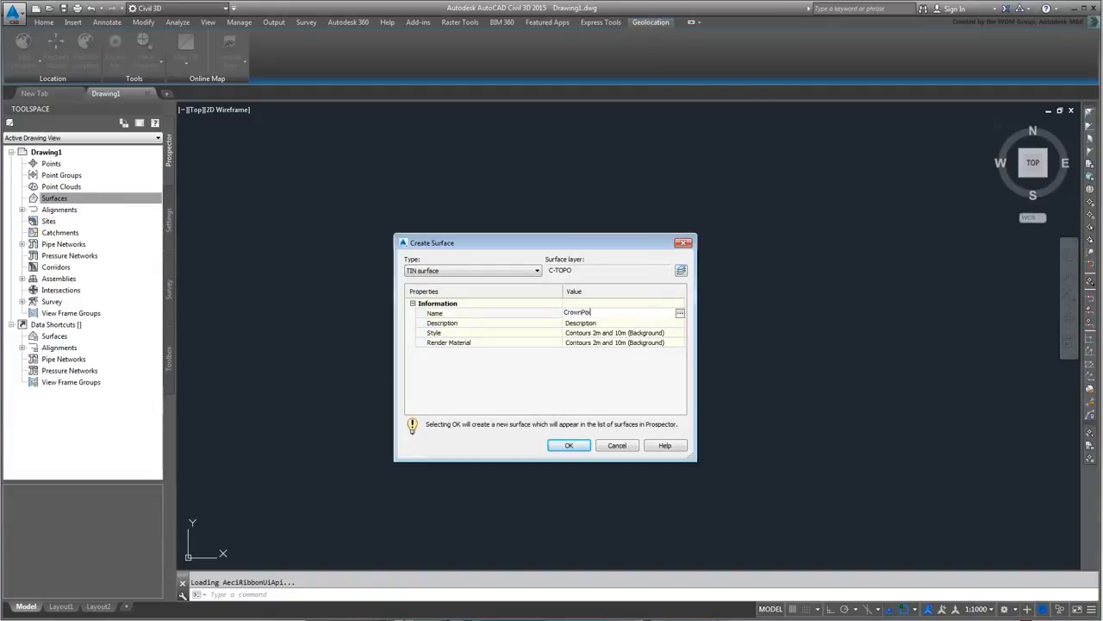
type("nt-EG")
left_click(569, 445)
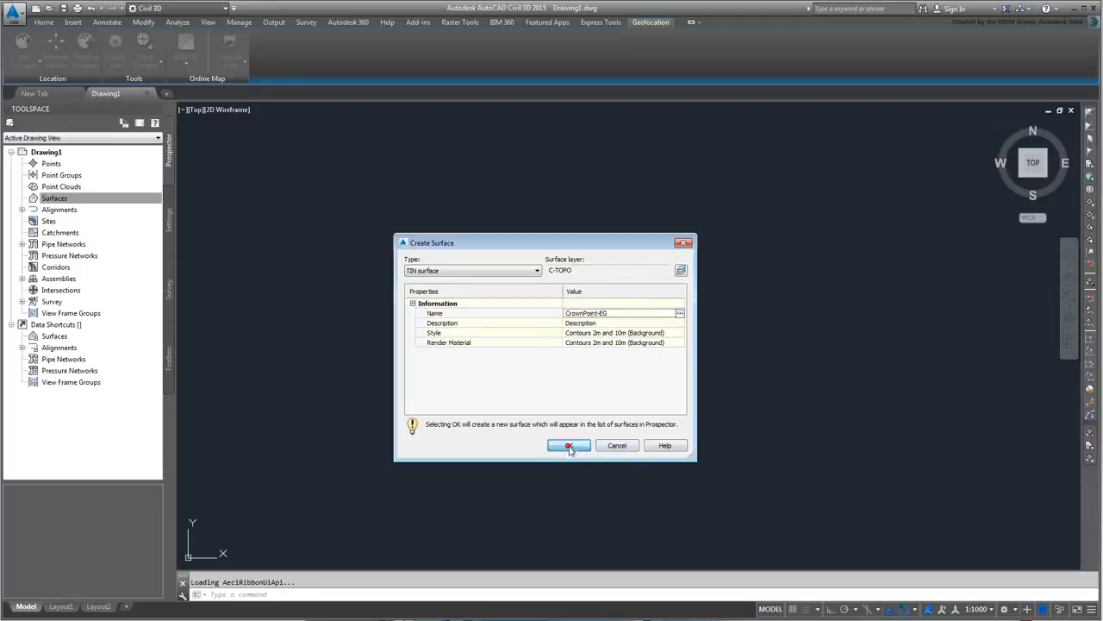
- Expand Surfaces, CrownPoint-EG and its Definition items in Prospector
left_click(44, 199)
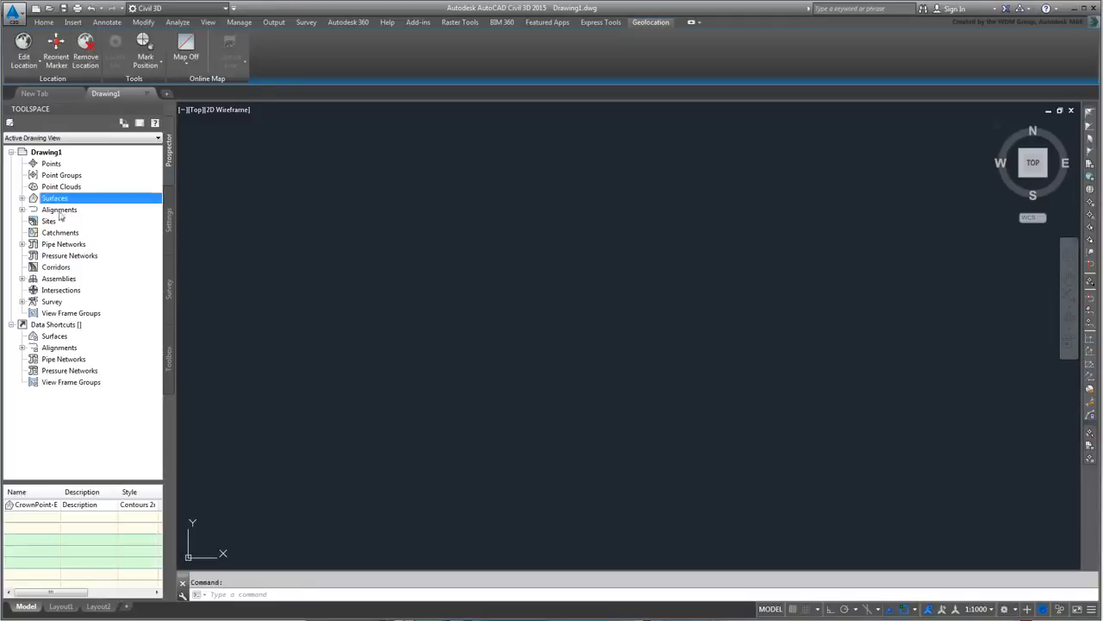
left_click(21, 198)
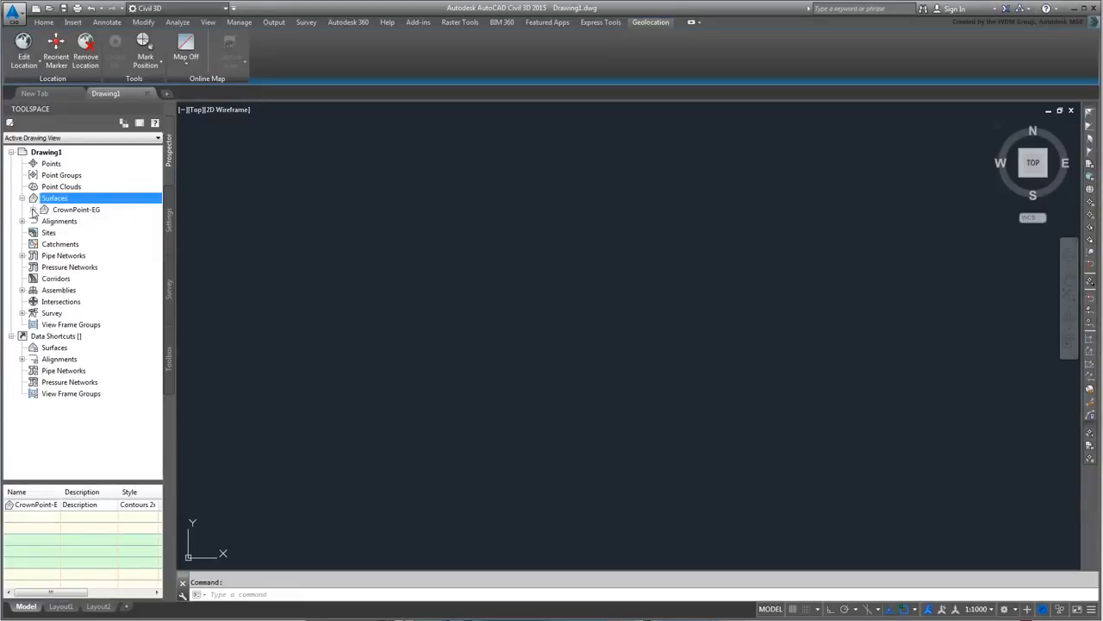
left_click(33, 209)
left_click(43, 244)
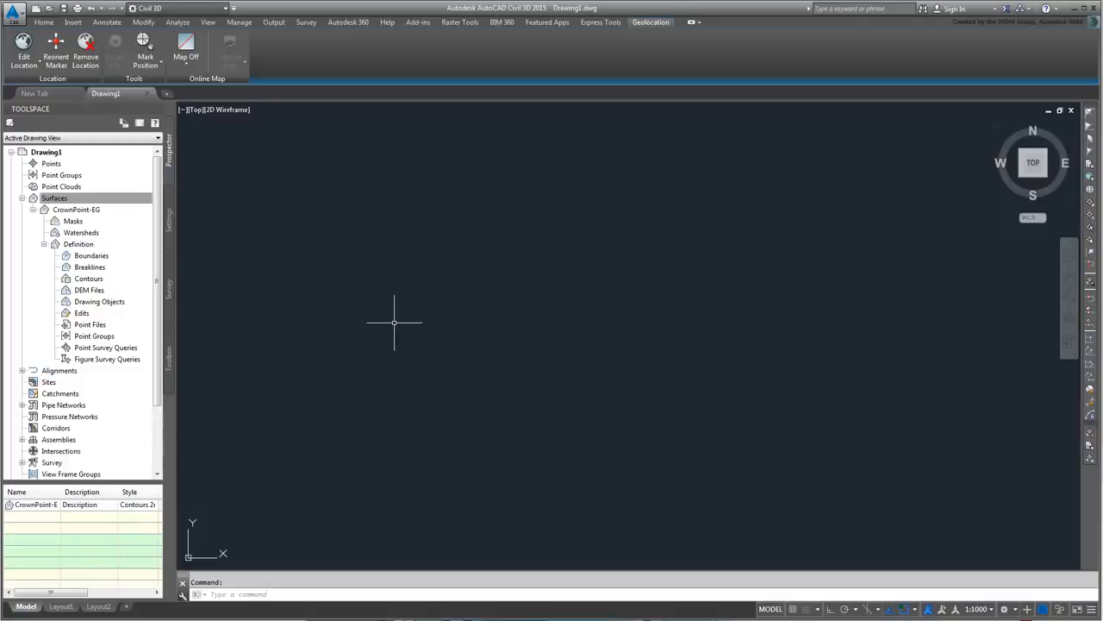
- Add a DEM file to CrownPoint-EG, choosing CrownPoint.dem from the C3D_to_3dsMax folder
right_click(84, 291)
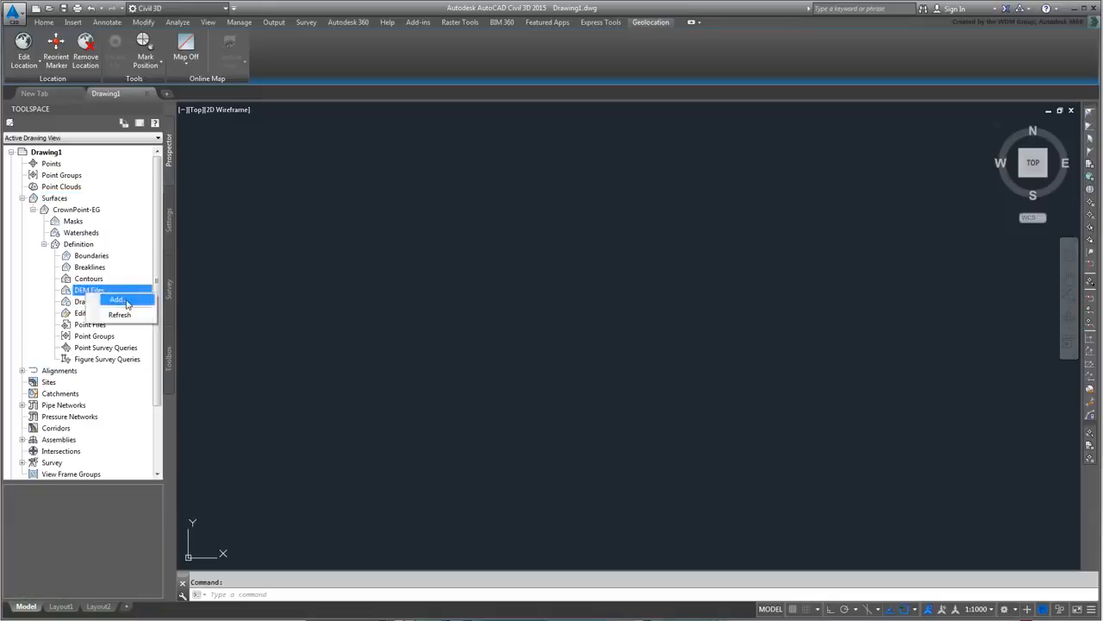
left_click(126, 301)
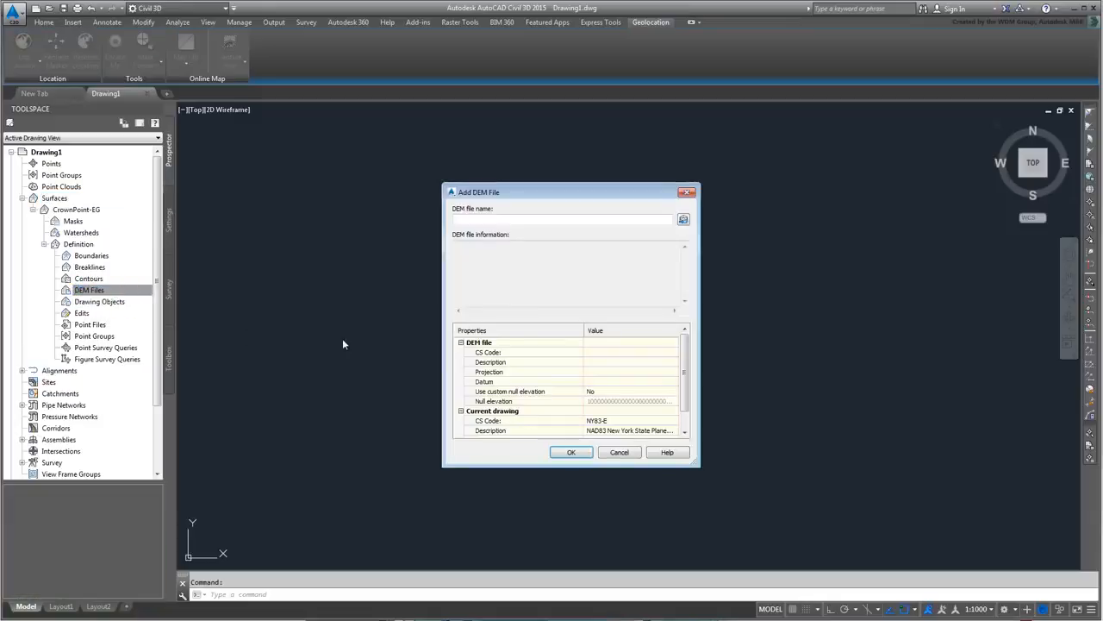
left_click(684, 220)
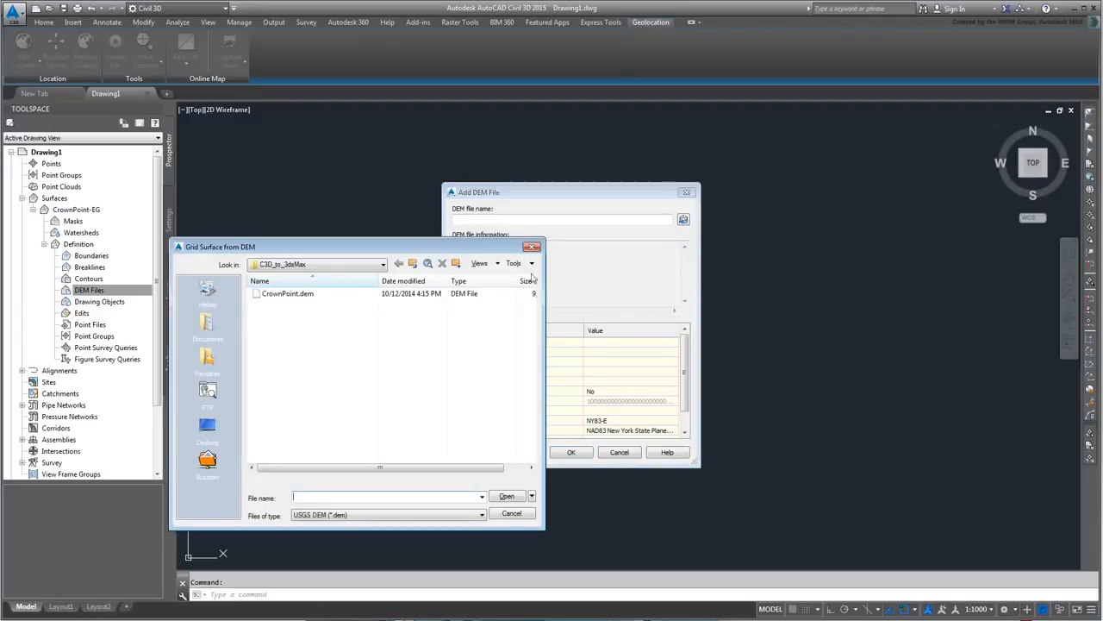
left_click(383, 265)
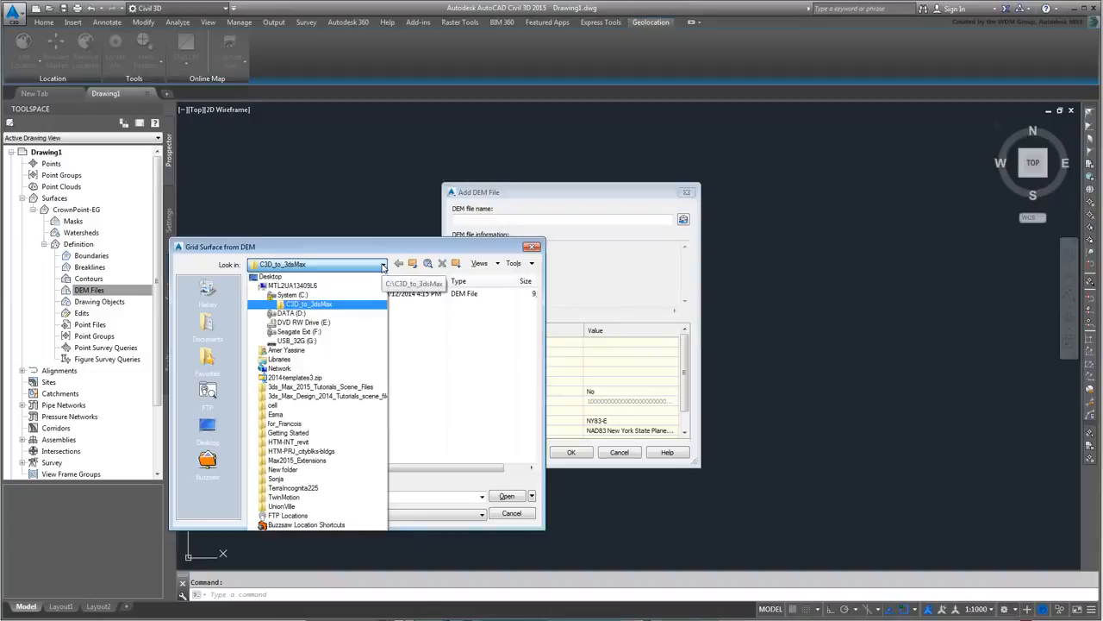
left_click(383, 264)
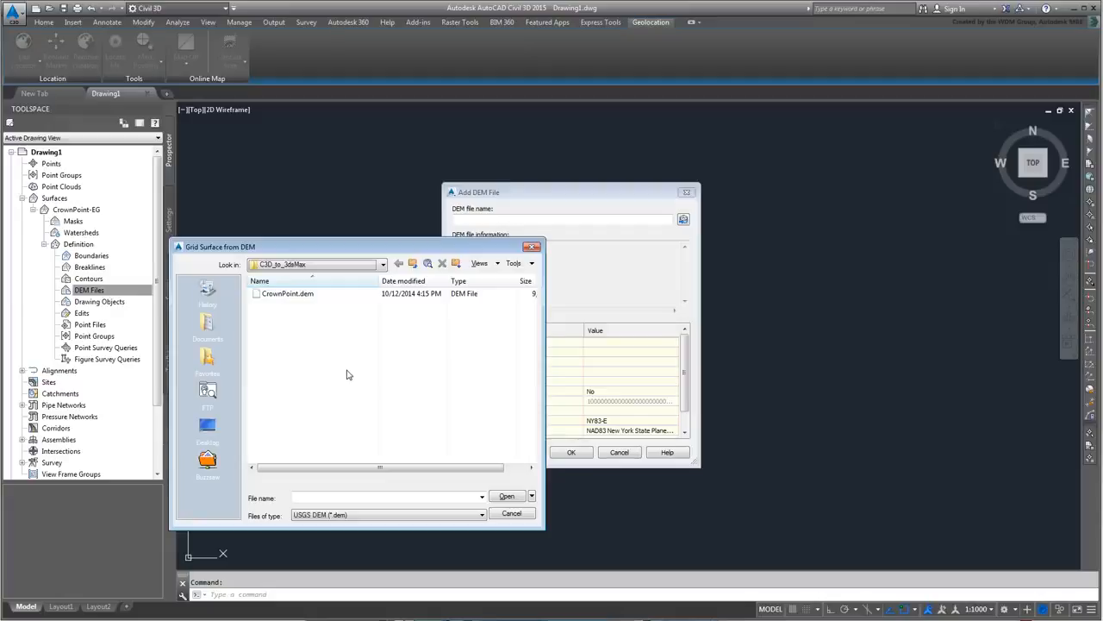
left_click(281, 294)
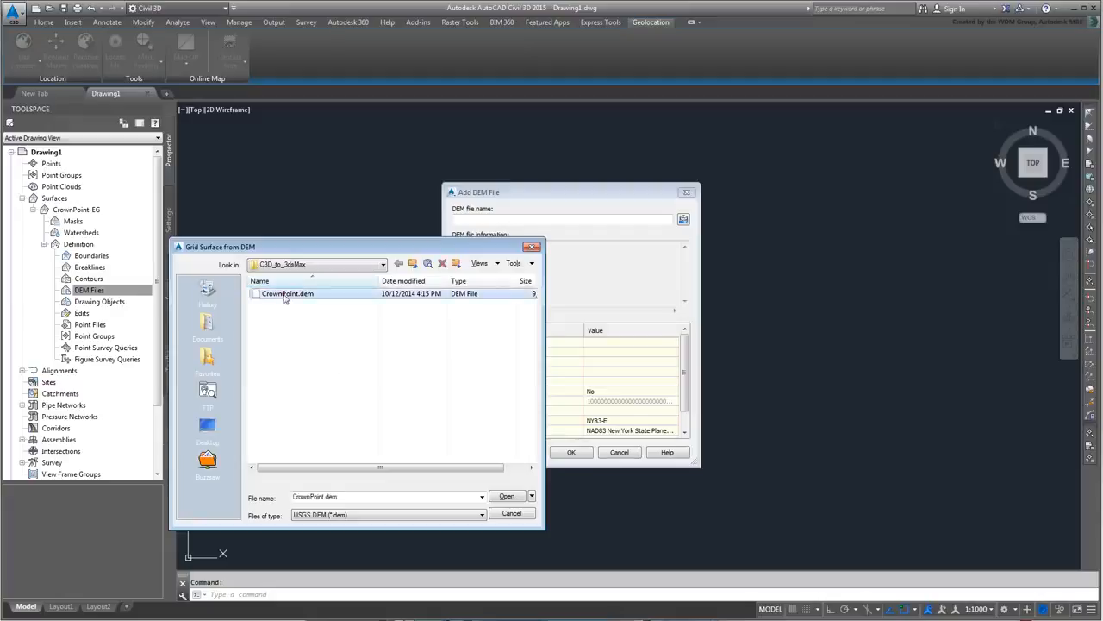
left_click(507, 495)
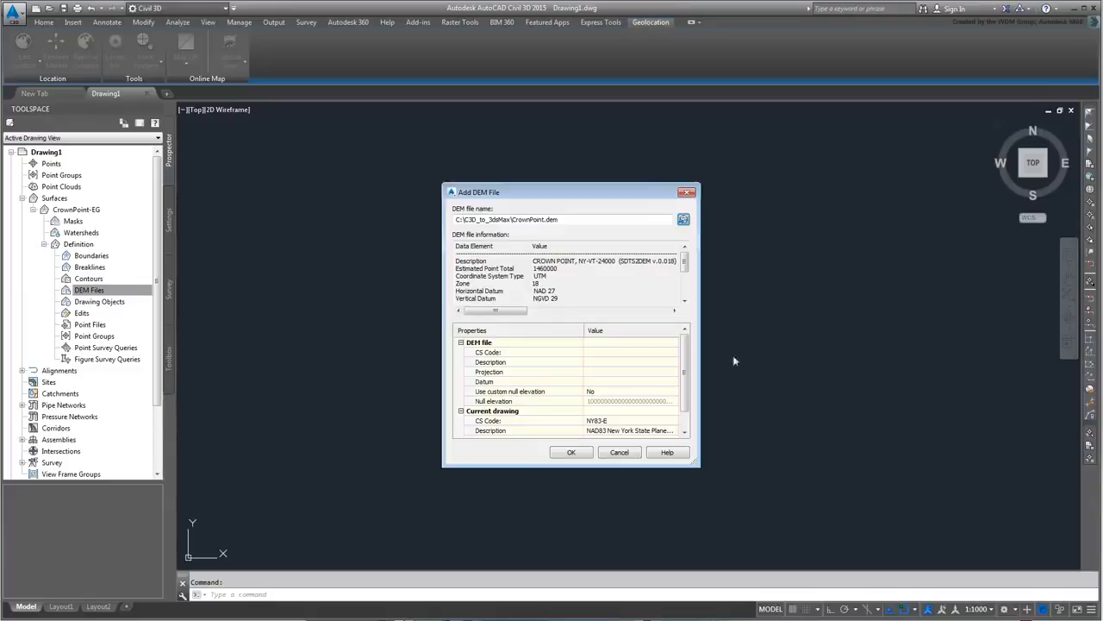
- Give CrownPoint.dem the UTM27-18 code (UTM NAD27 Zone 18, Meter) and add it to the surface
left_click(640, 353)
left_click(641, 355)
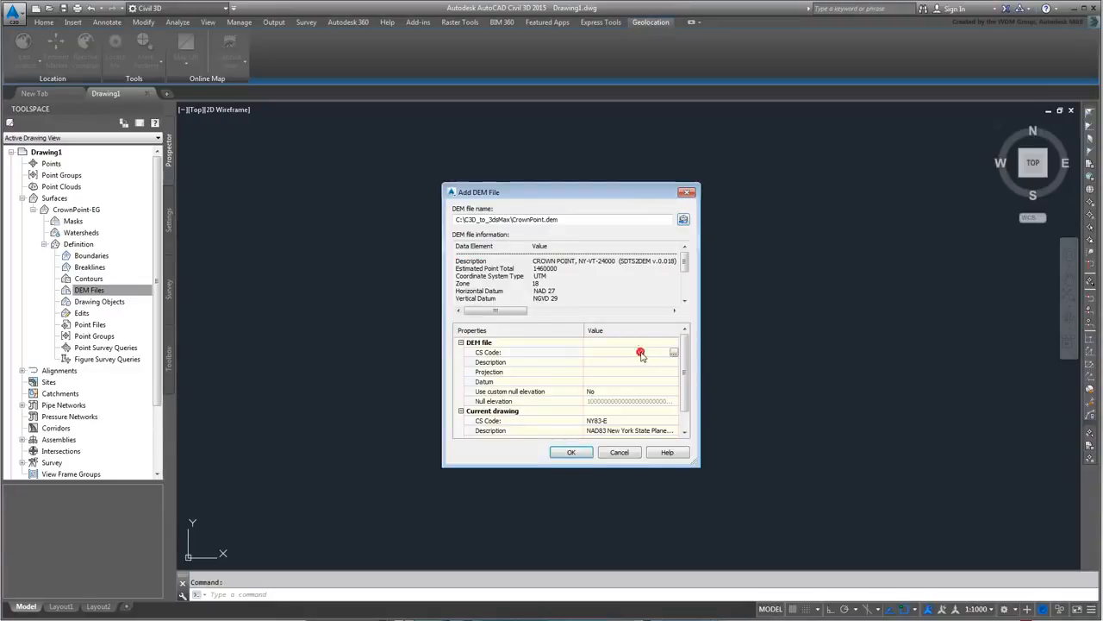
left_click(676, 355)
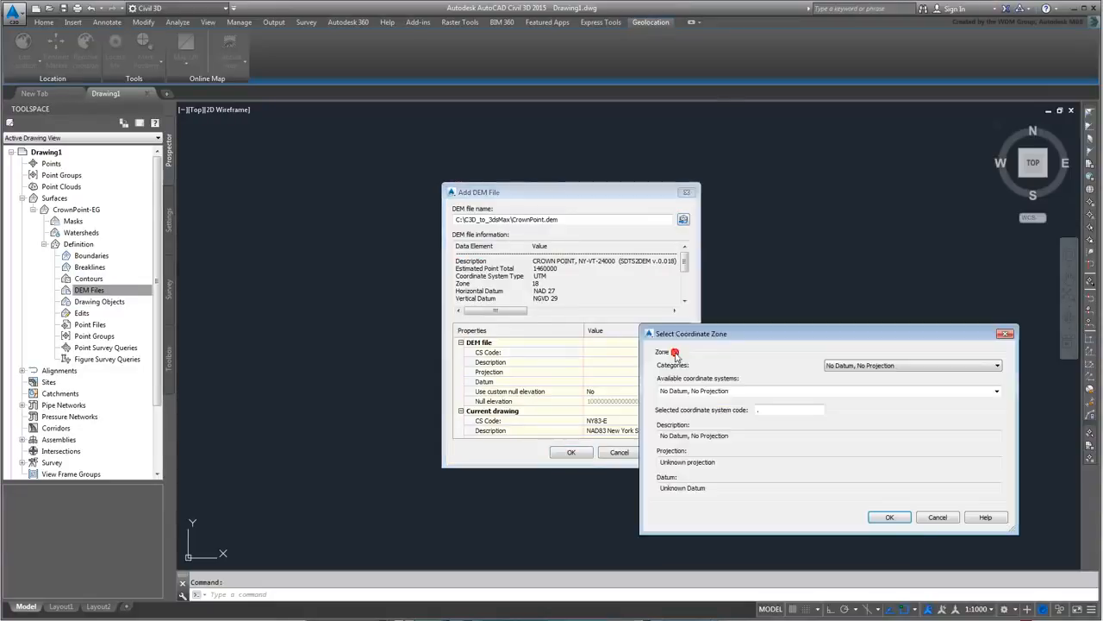
left_click_drag(747, 336, 808, 269)
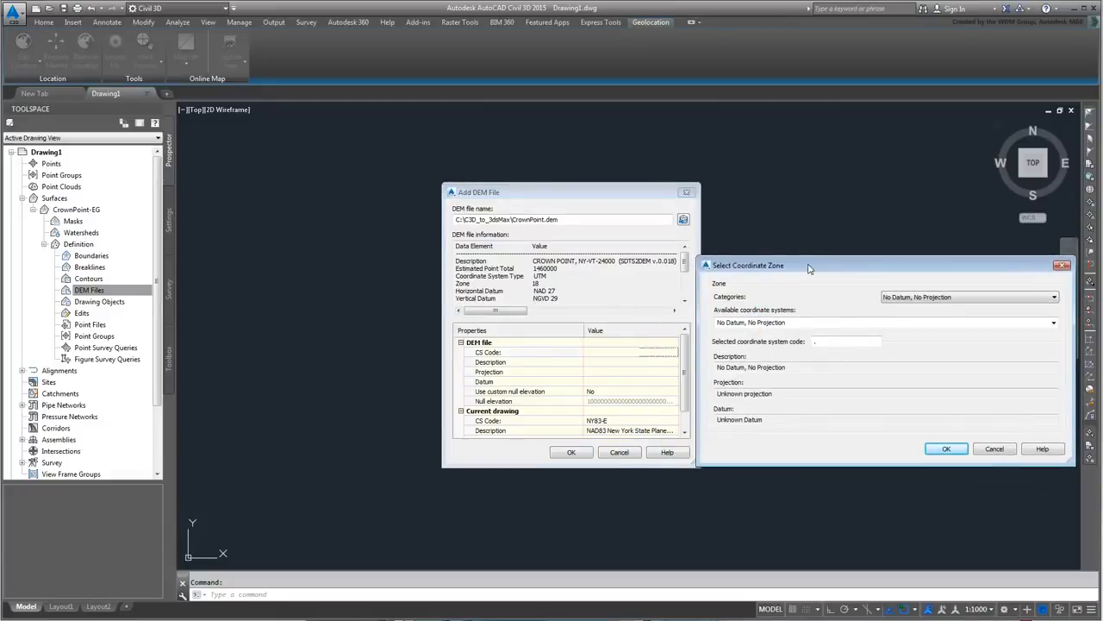
left_click(1054, 298)
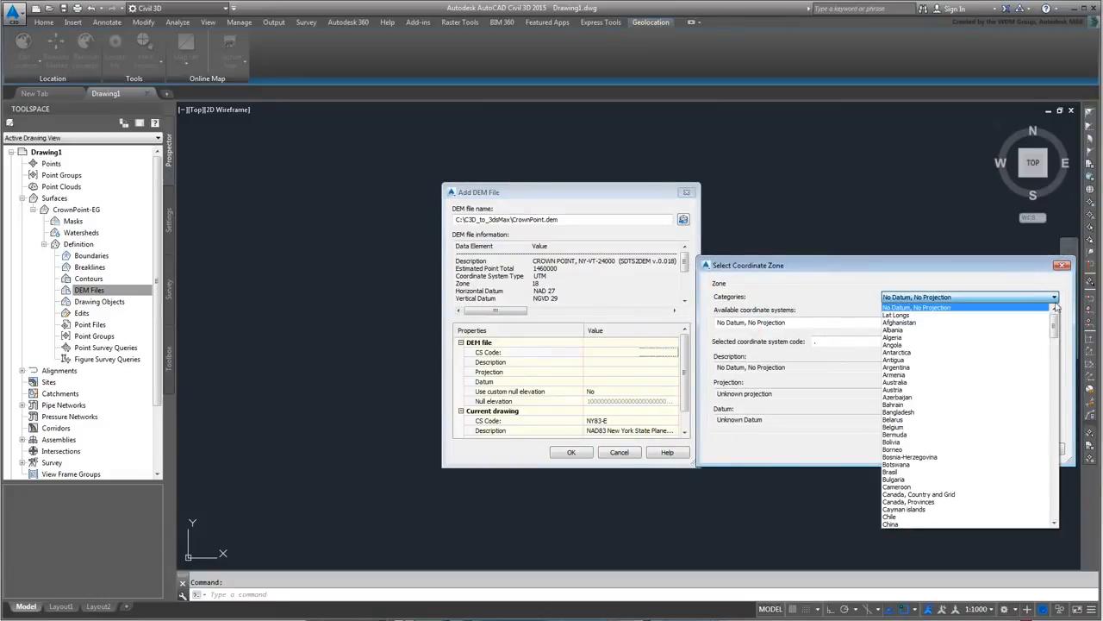
left_click_drag(1054, 314, 1065, 507)
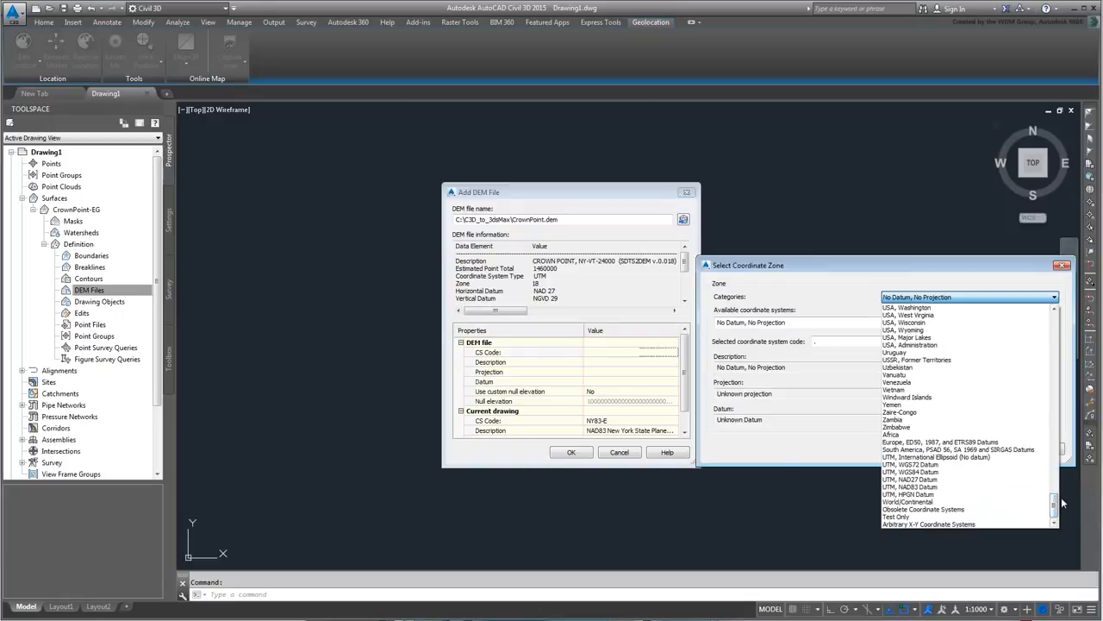
left_click(939, 480)
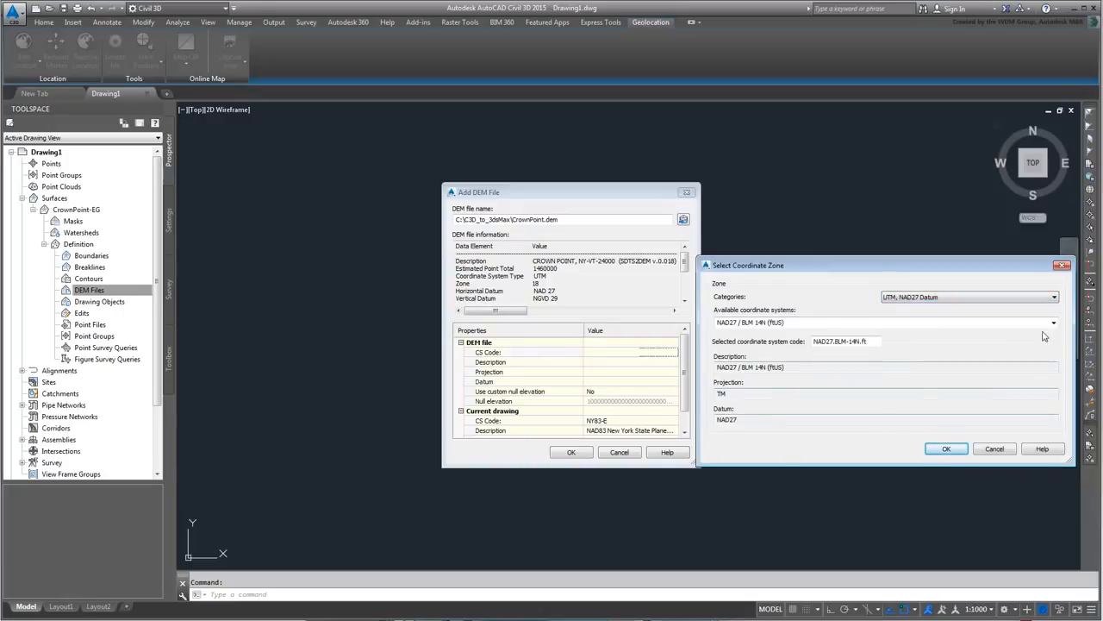
left_click(1053, 323)
scroll(943, 481, "down", 10)
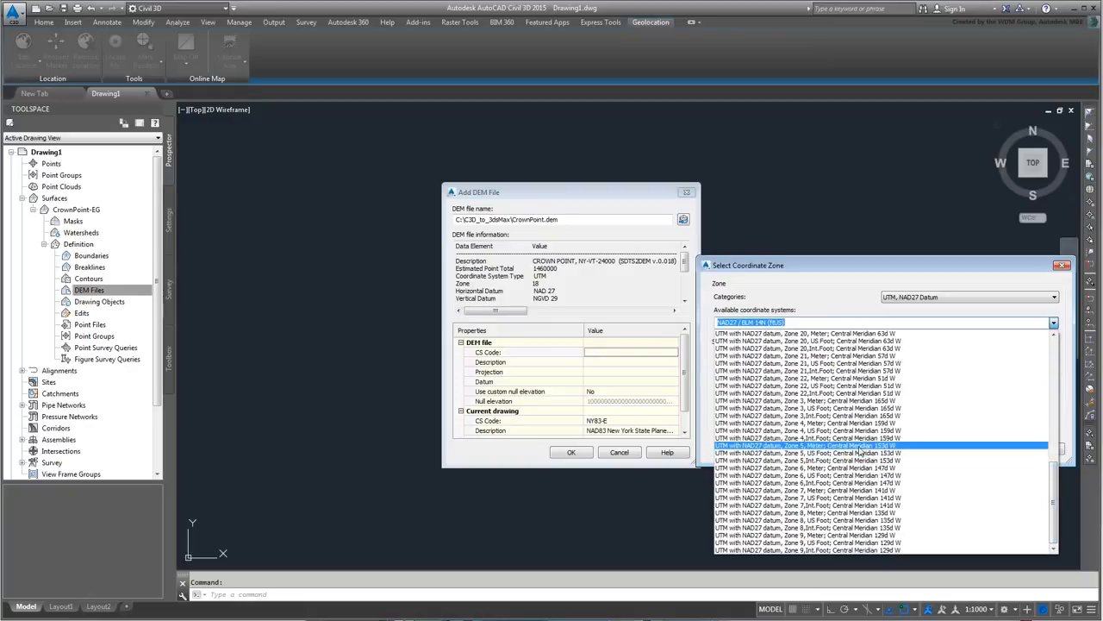
scroll(902, 424, "up", 6)
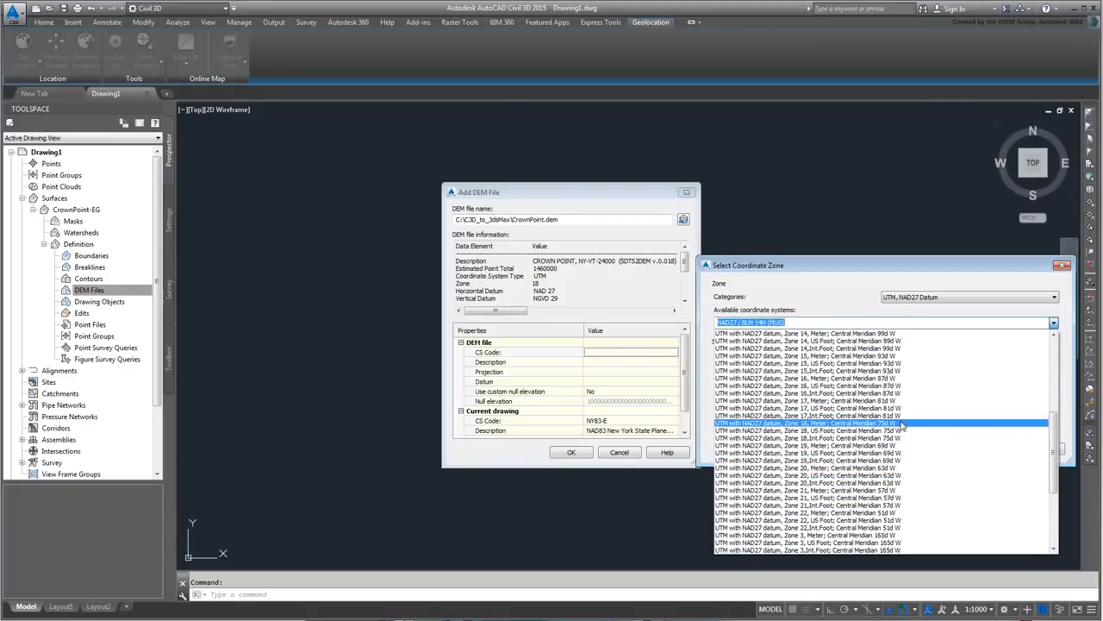
left_click(902, 424)
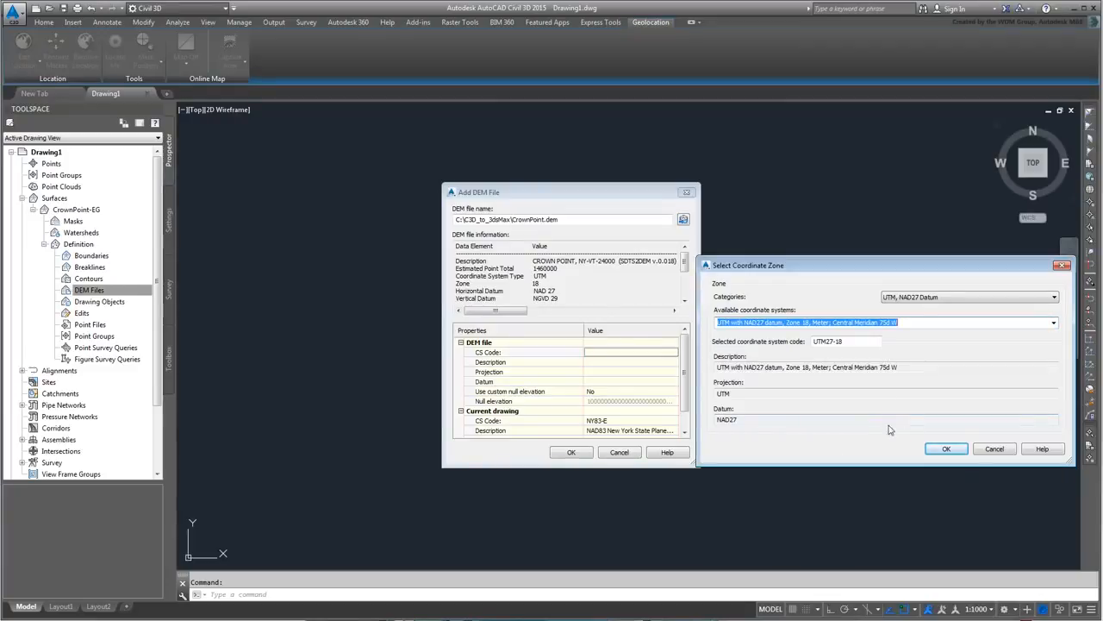
left_click(946, 449)
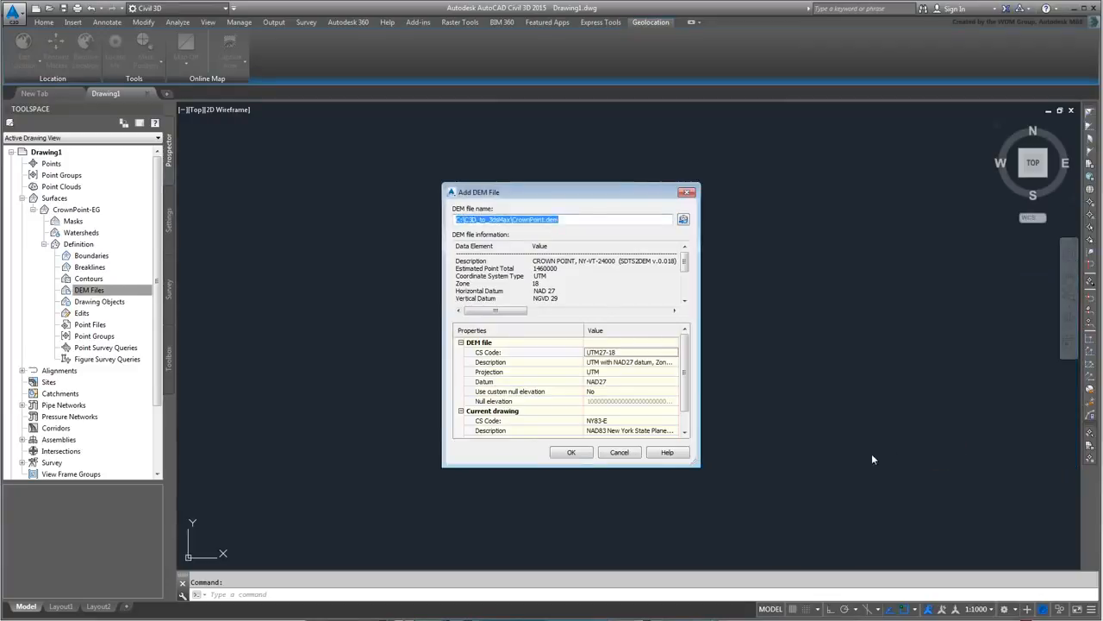
left_click(572, 453)
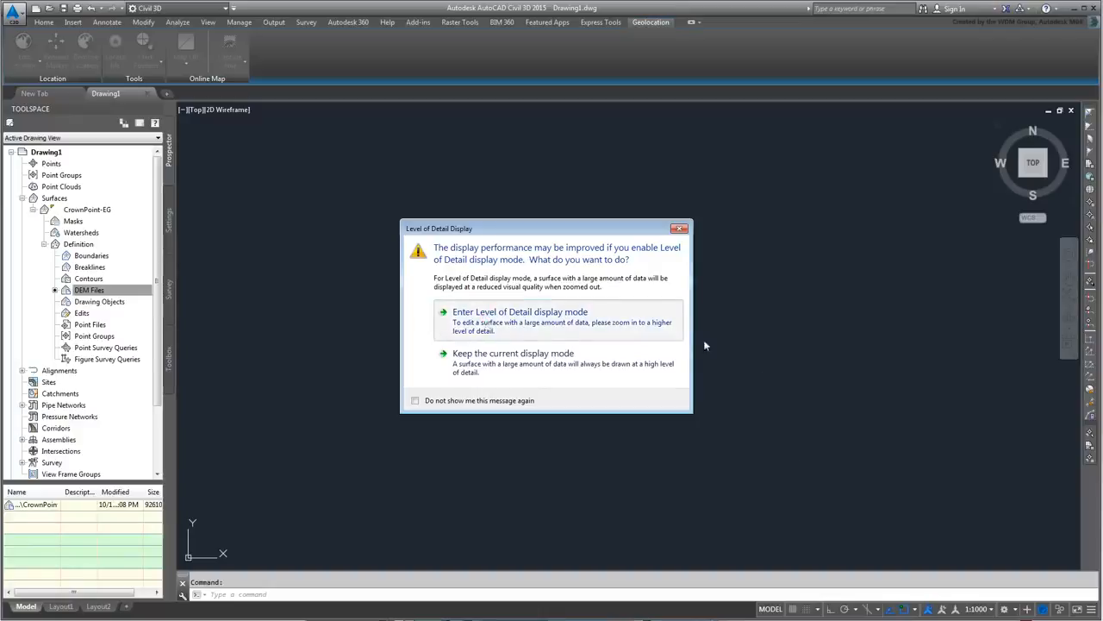
- Accept Level of Detail mode, zoom to extents with ZE, then zoom in on the contours
key("Return")
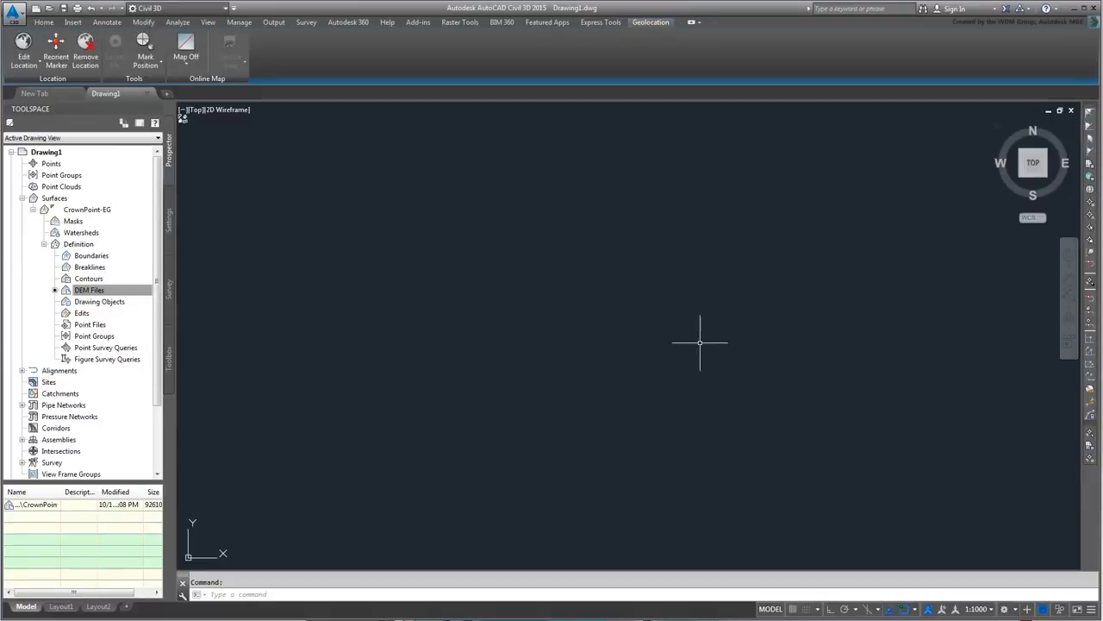
type("ze")
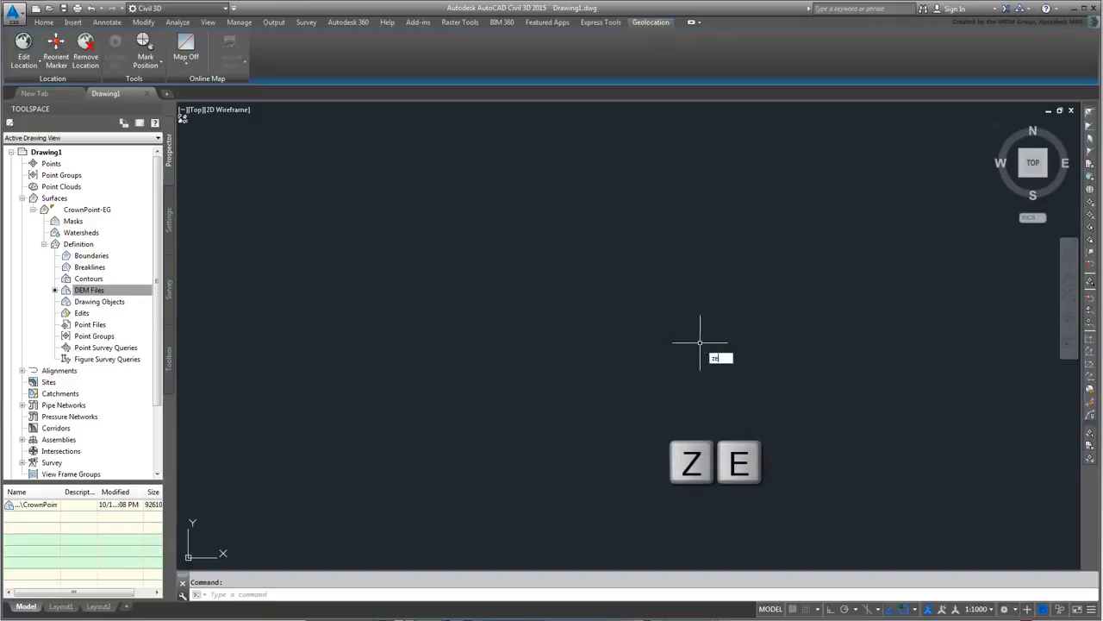
key("Return")
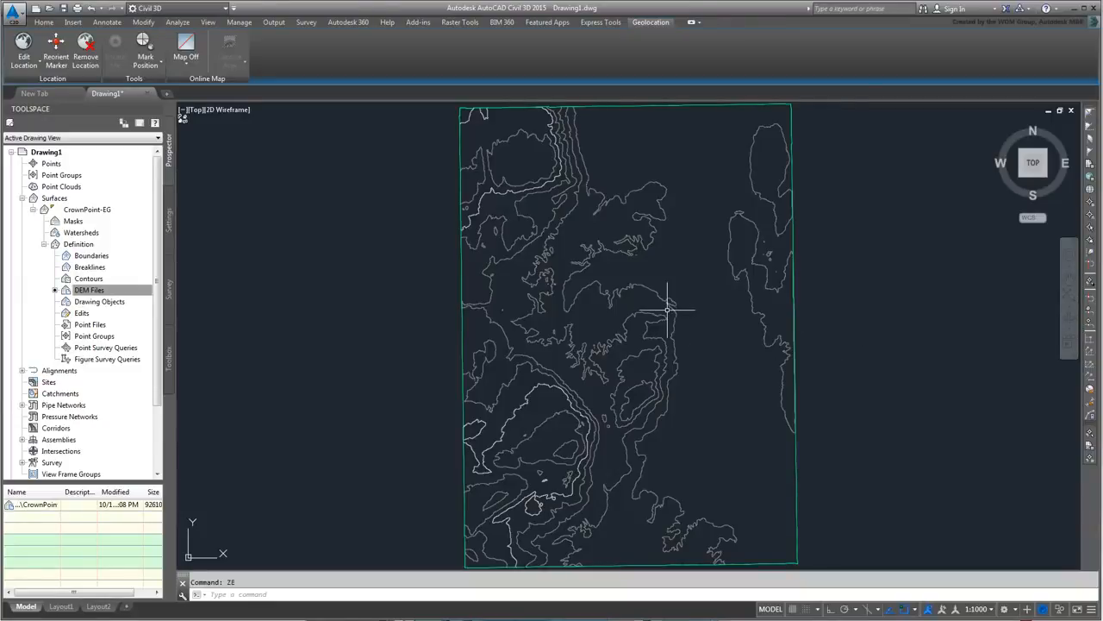
scroll(668, 310, "up", 2)
scroll(668, 311, "up", 3)
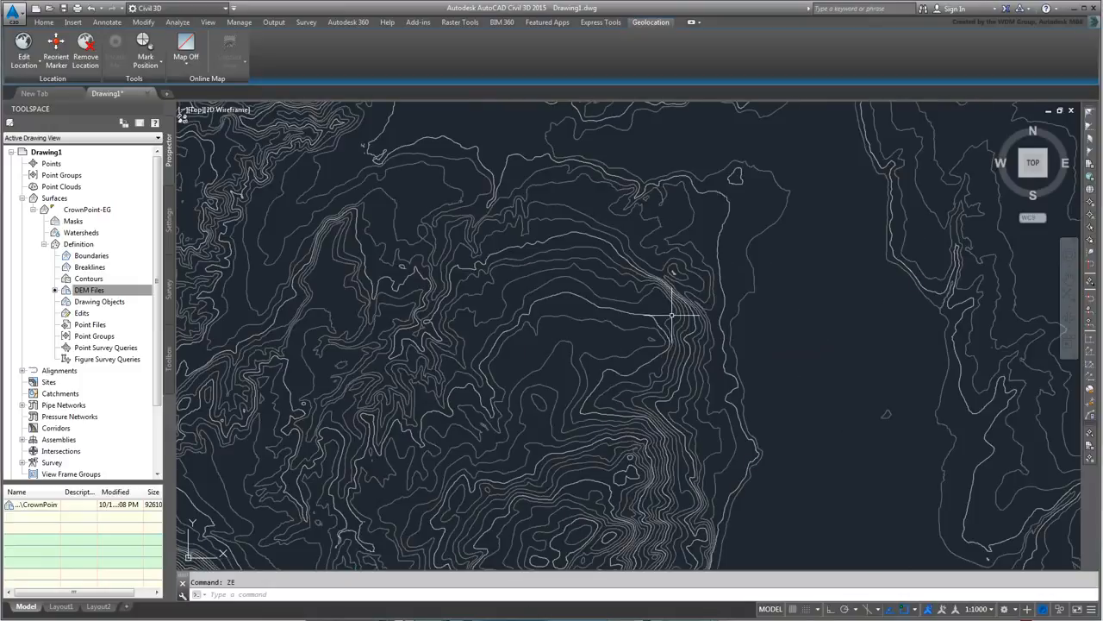
scroll(675, 317, "up", 2)
scroll(675, 316, "up", 1)
scroll(675, 317, "up", 1)
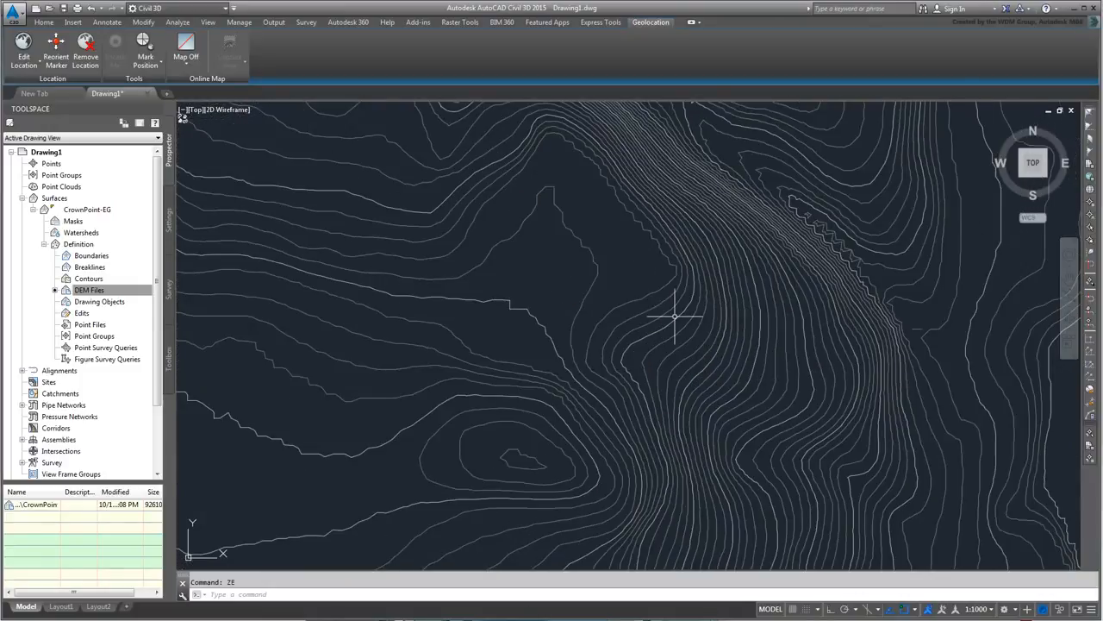
scroll(675, 316, "up", 1)
scroll(675, 317, "down", 4)
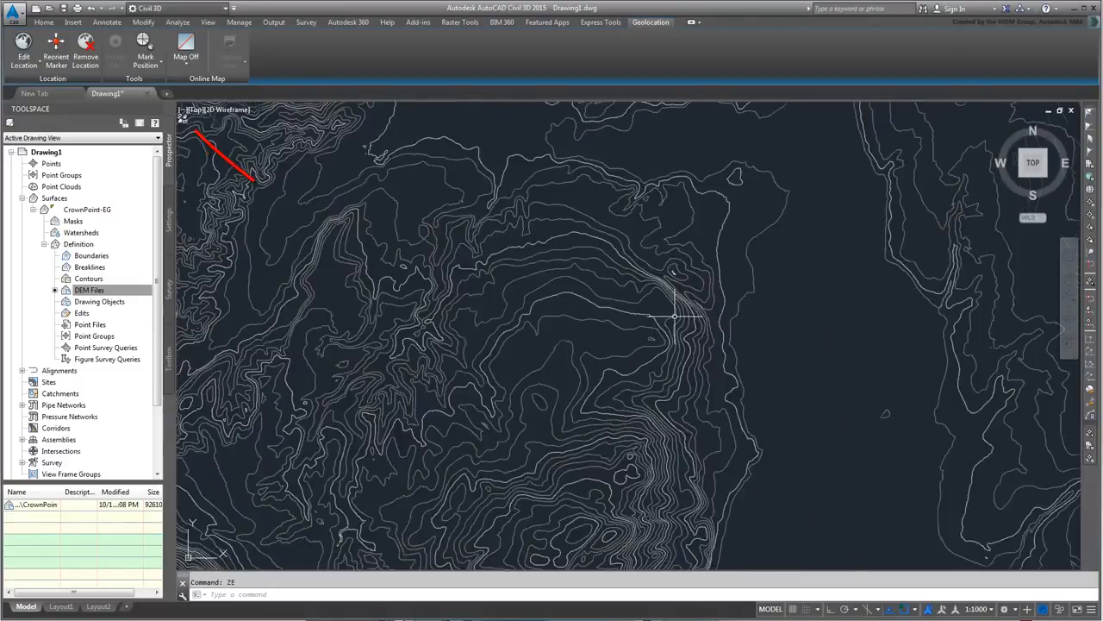
- Turn off Level Of Detail in the View tab's Views panel, keeping the current display mode
scroll(677, 315, "up", 3)
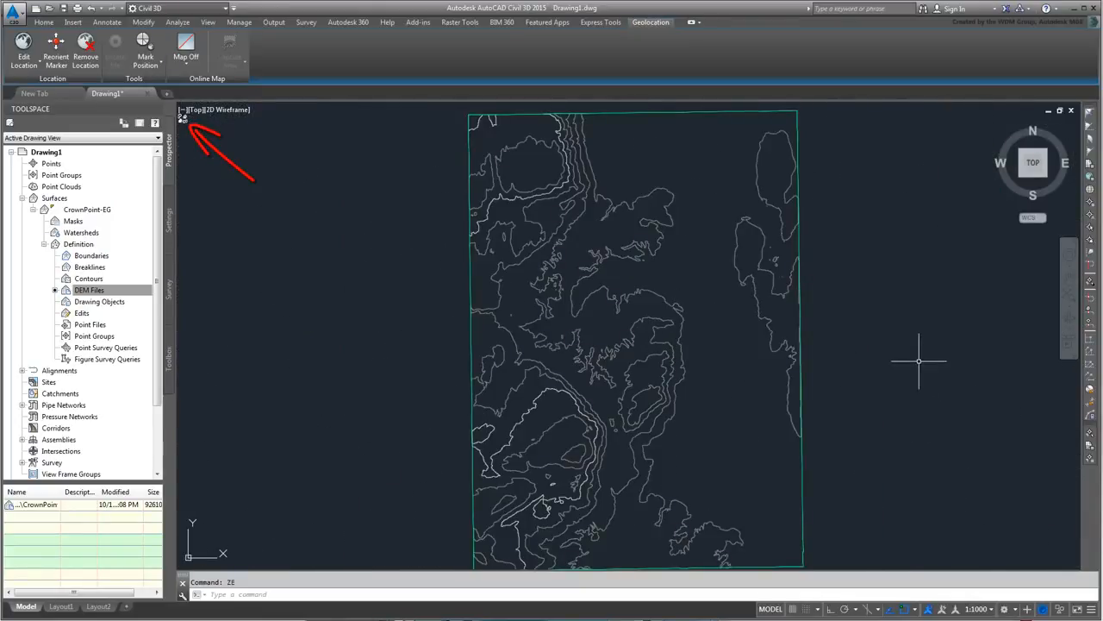
left_click(207, 23)
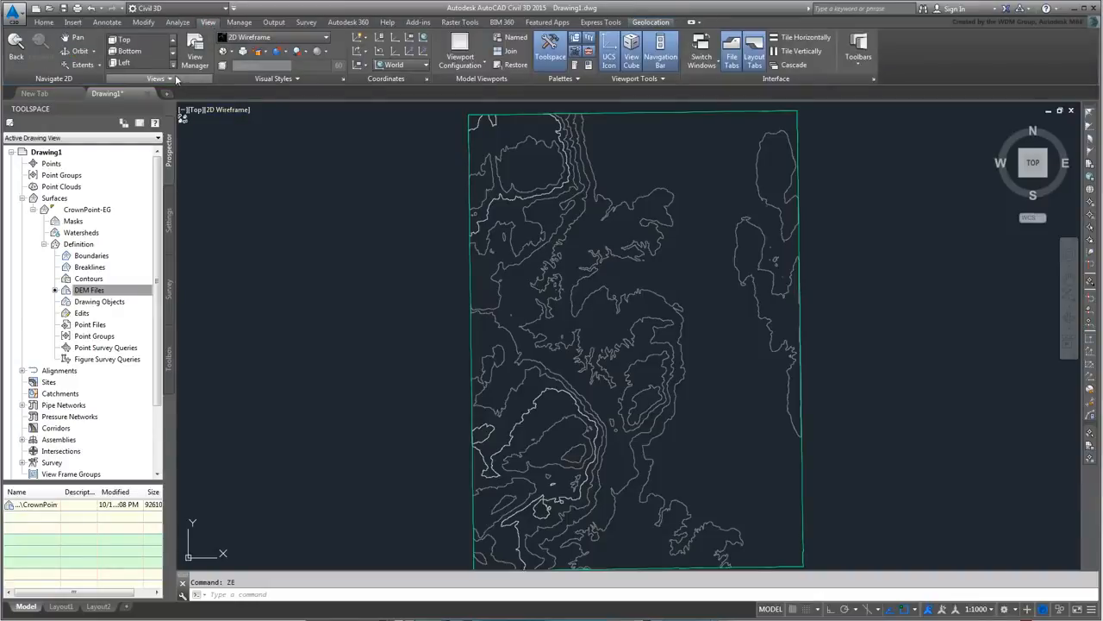
left_click(164, 78)
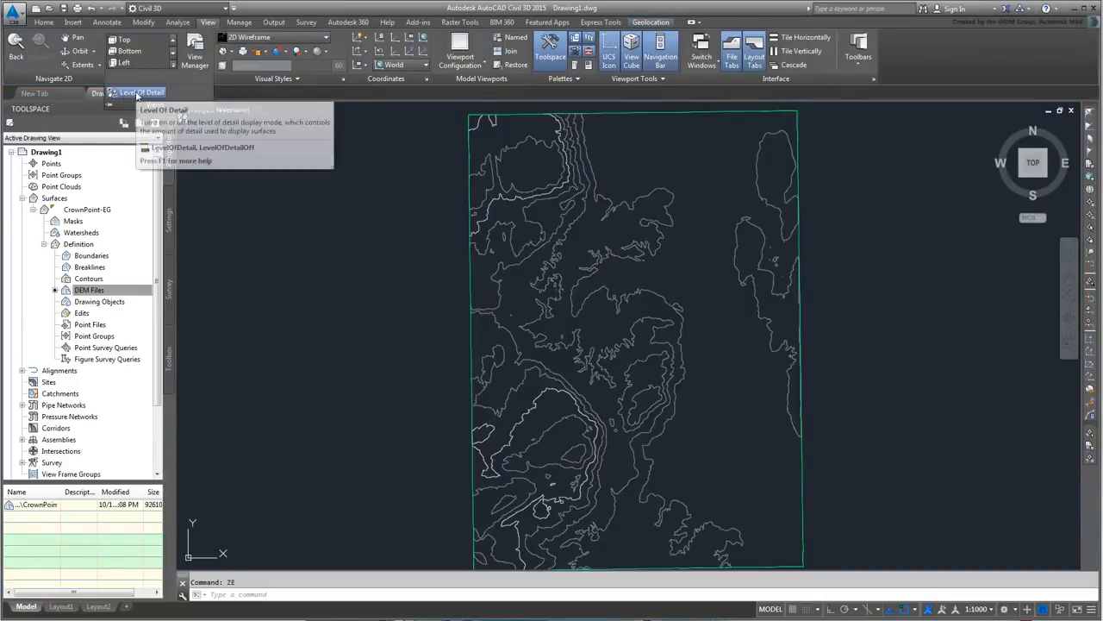
left_click(137, 96)
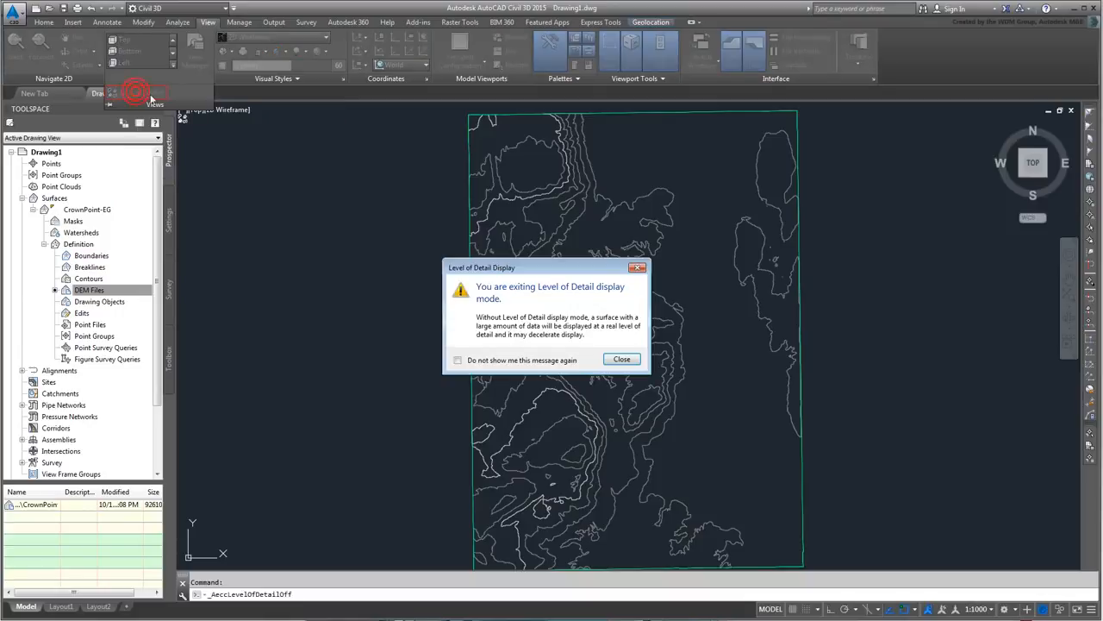
left_click(626, 363)
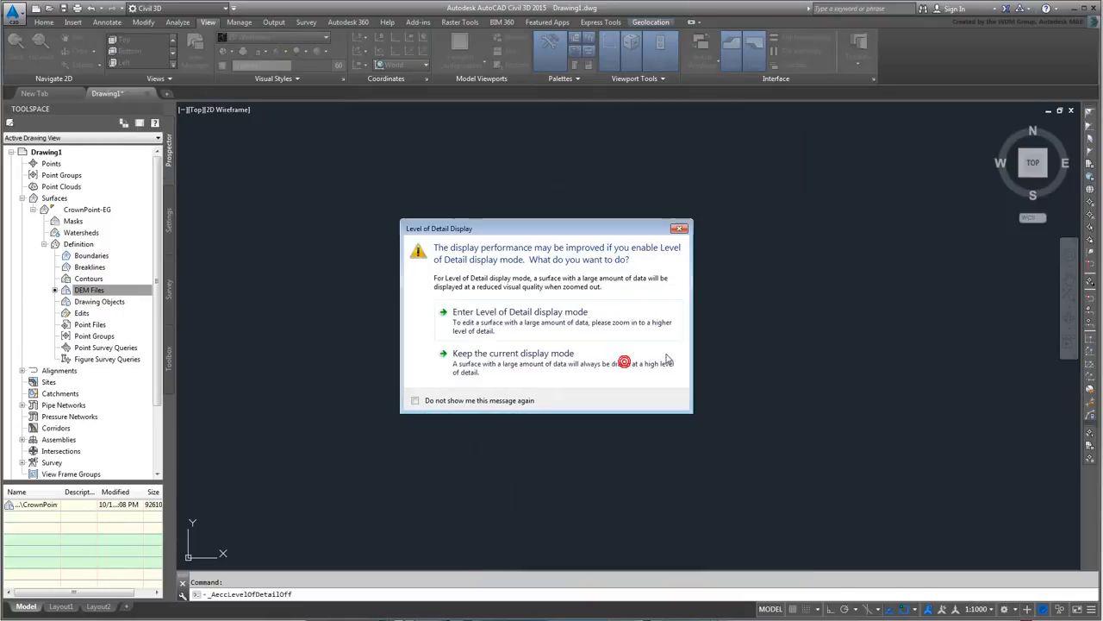
left_click(529, 363)
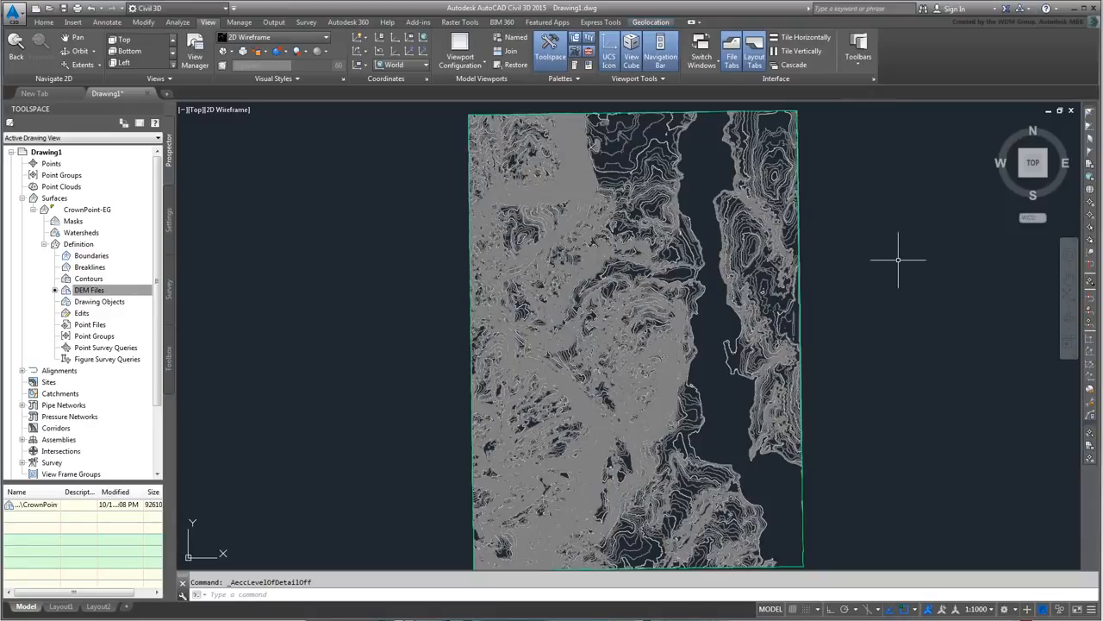
- Sign in to Autodesk 360 with the account ID and password, then show the Geolocation tab
left_click(995, 10)
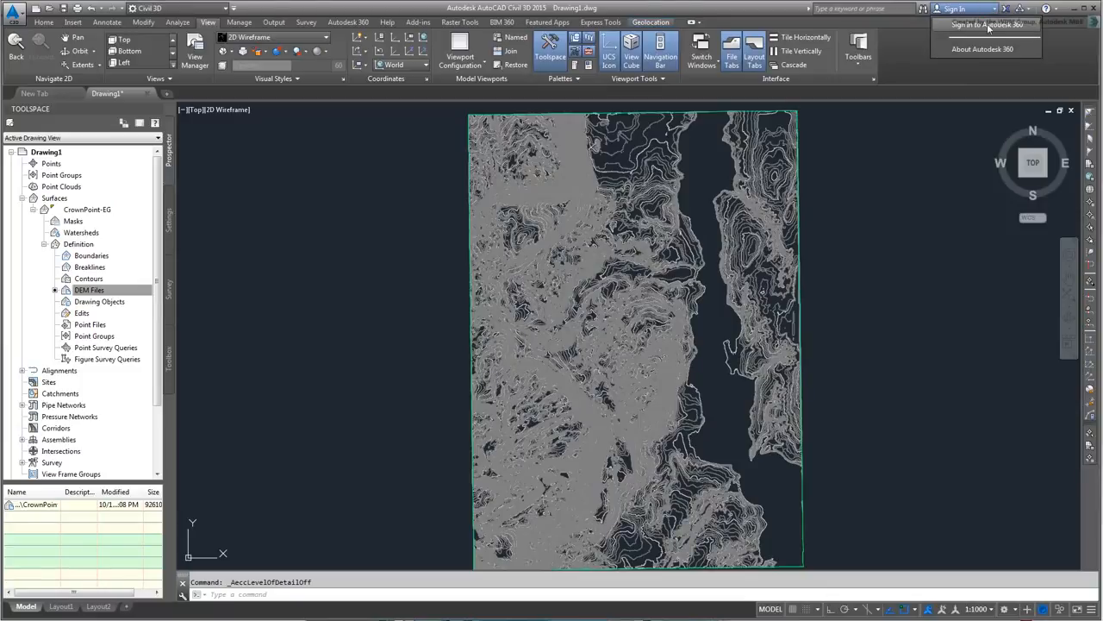
left_click(988, 26)
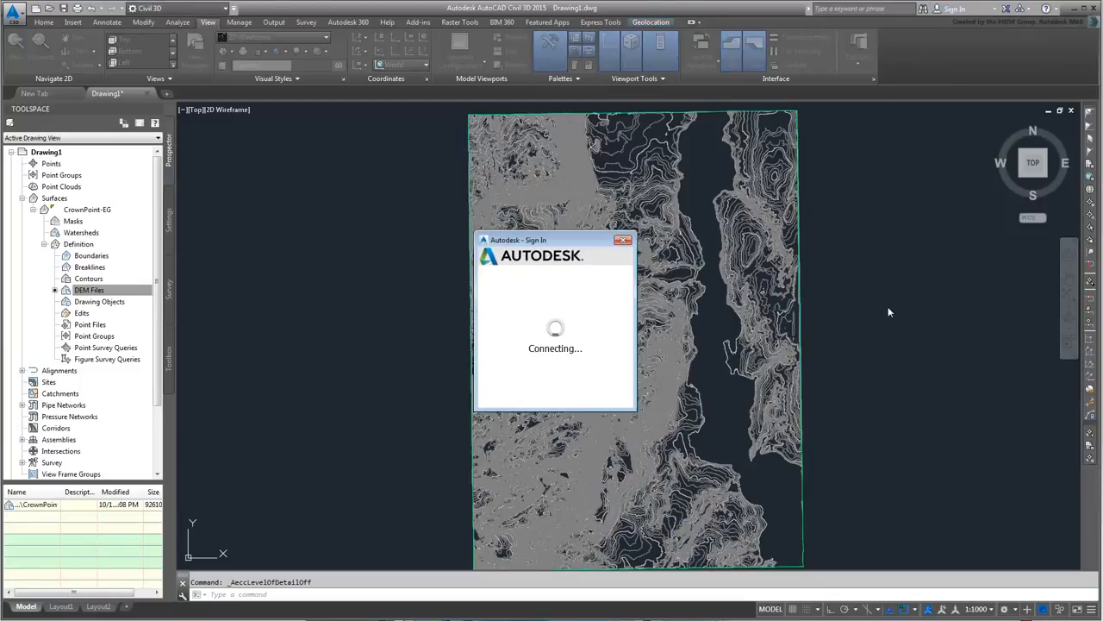
type("yas")
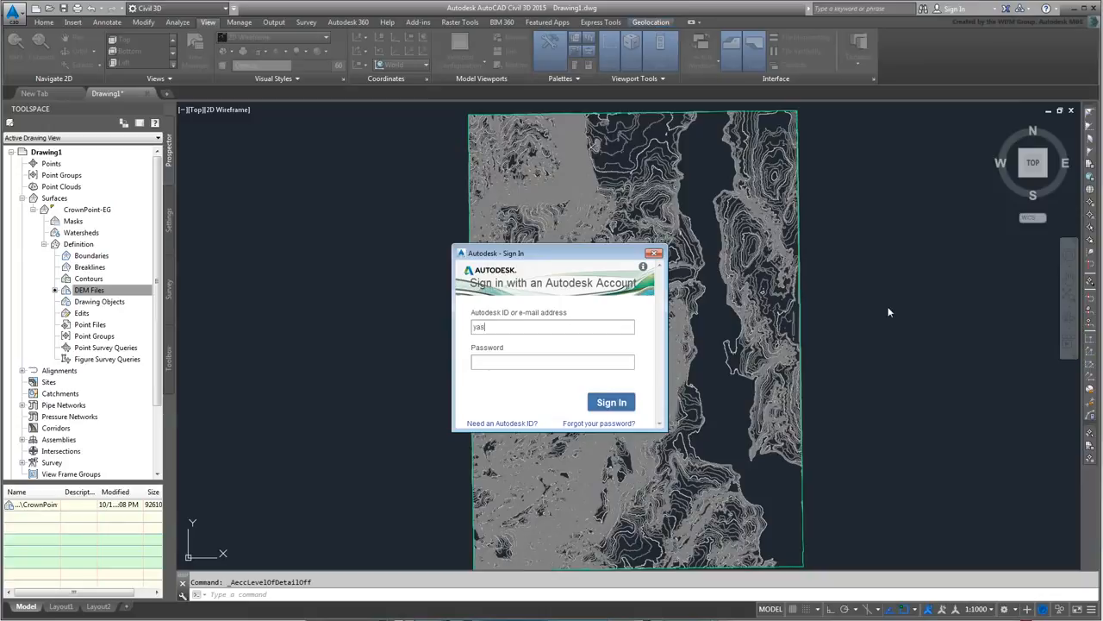
type("sina*********")
left_click(624, 404)
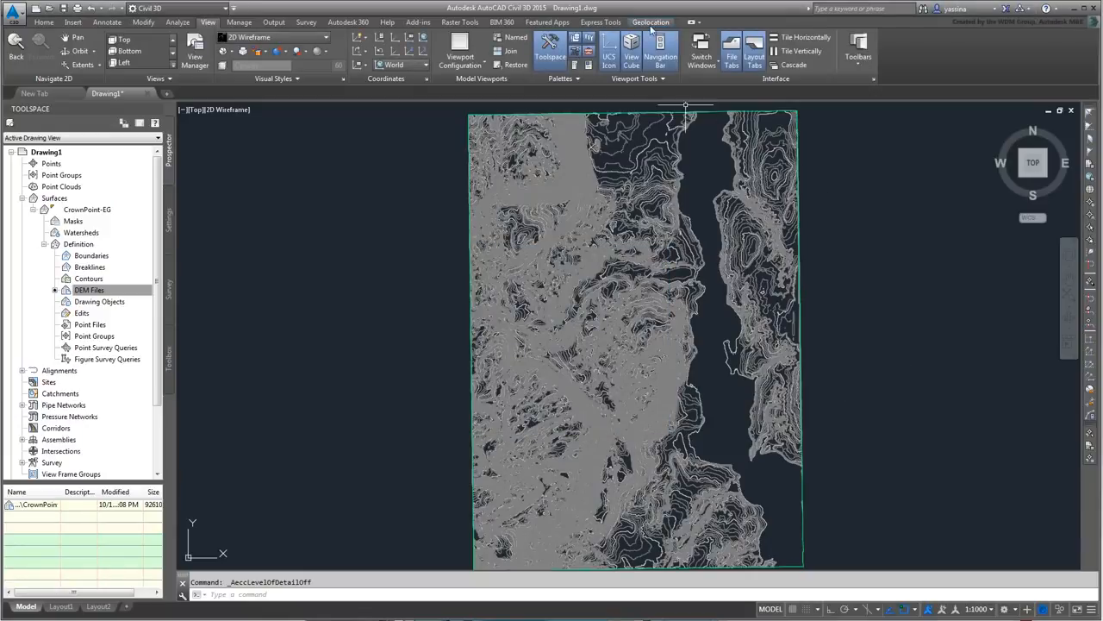
left_click(652, 23)
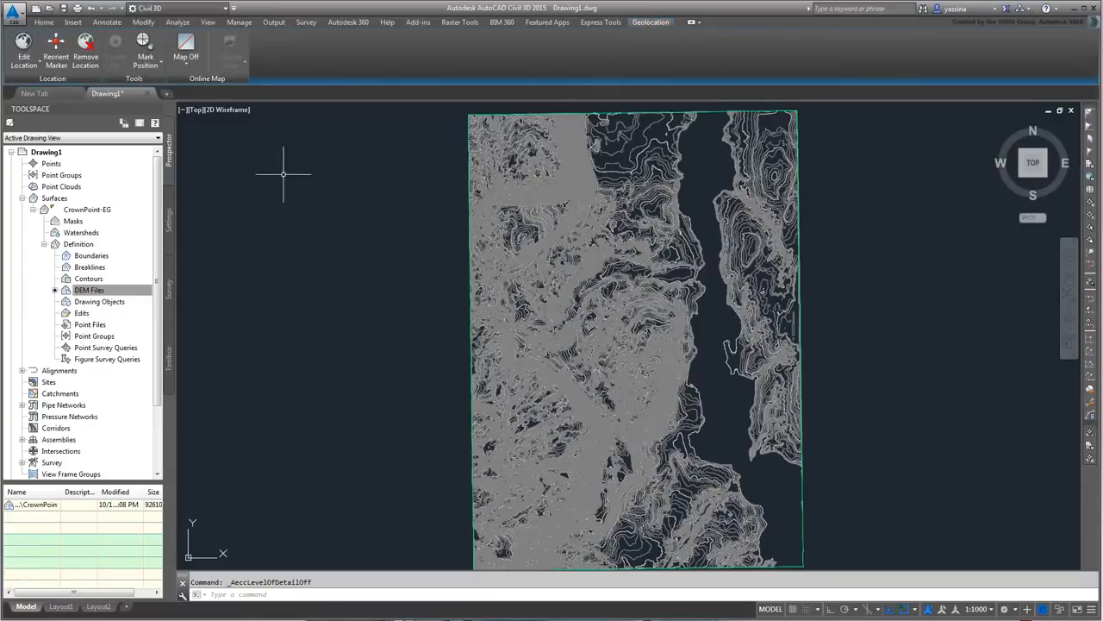
- Switch the online map to Map Aerial and zoom and pan over the lake beneath the contours
left_click(183, 60)
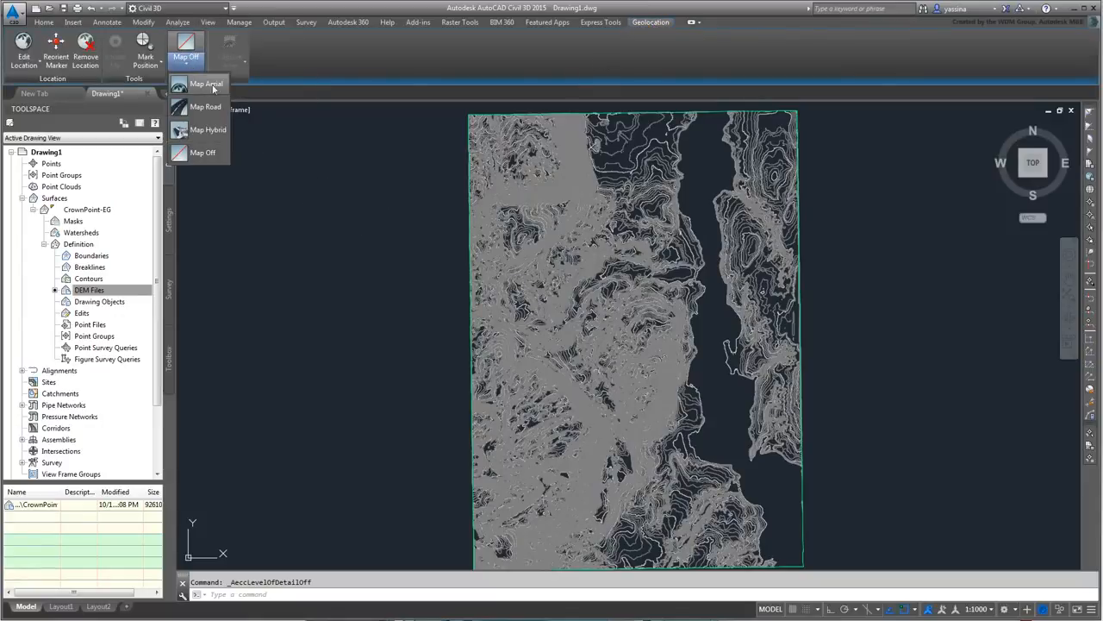
left_click(207, 84)
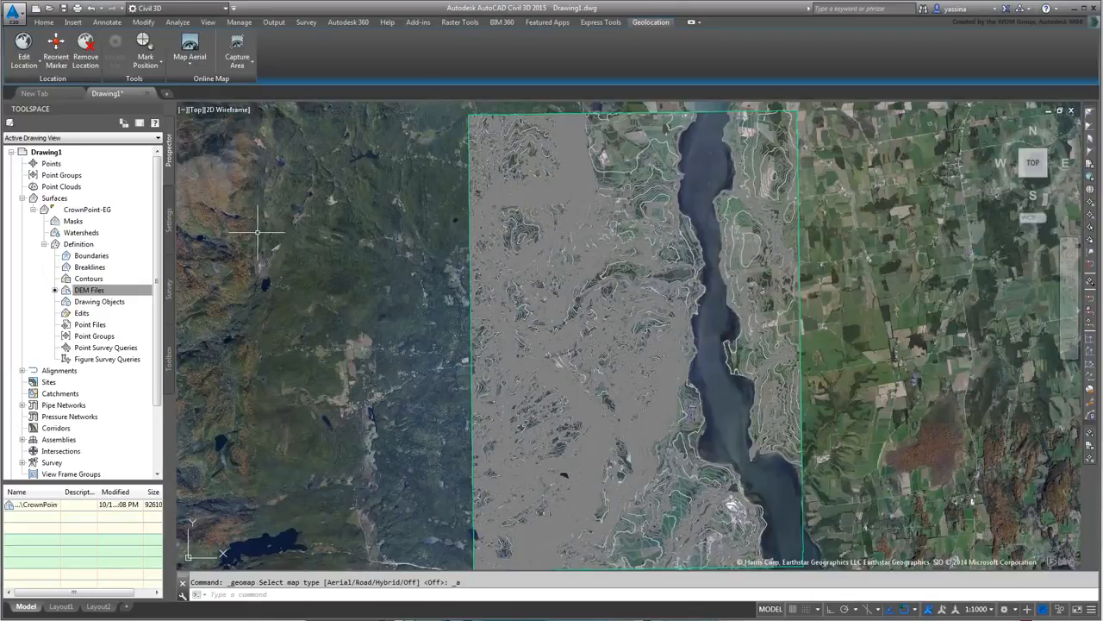
scroll(755, 333, "up", 6)
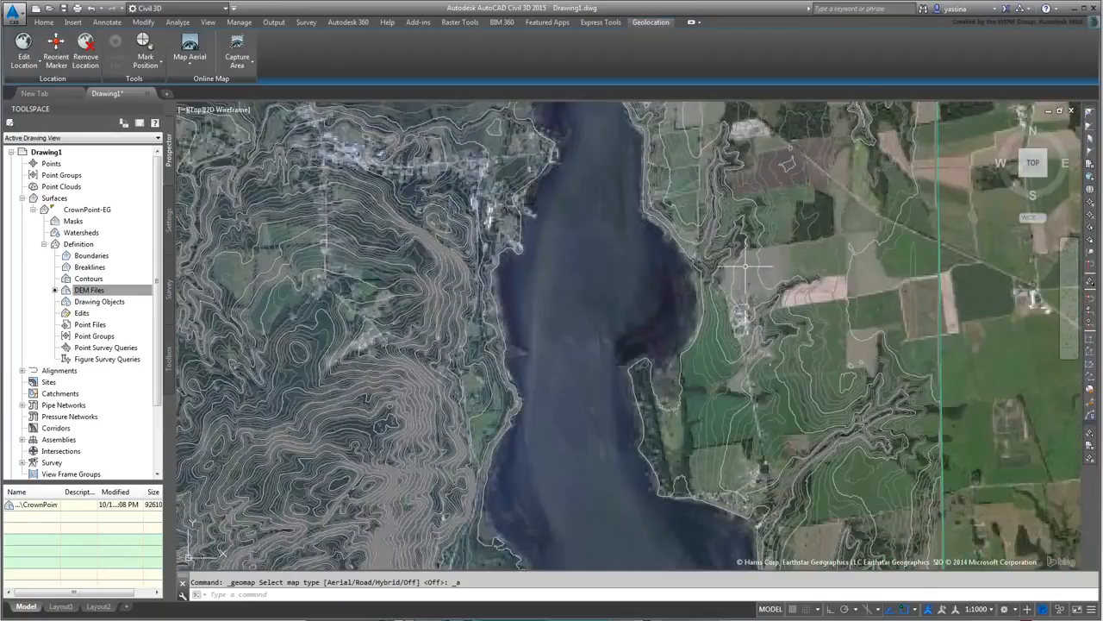
middle_click_drag(746, 268, 786, 431)
scroll(849, 412, "down", 3)
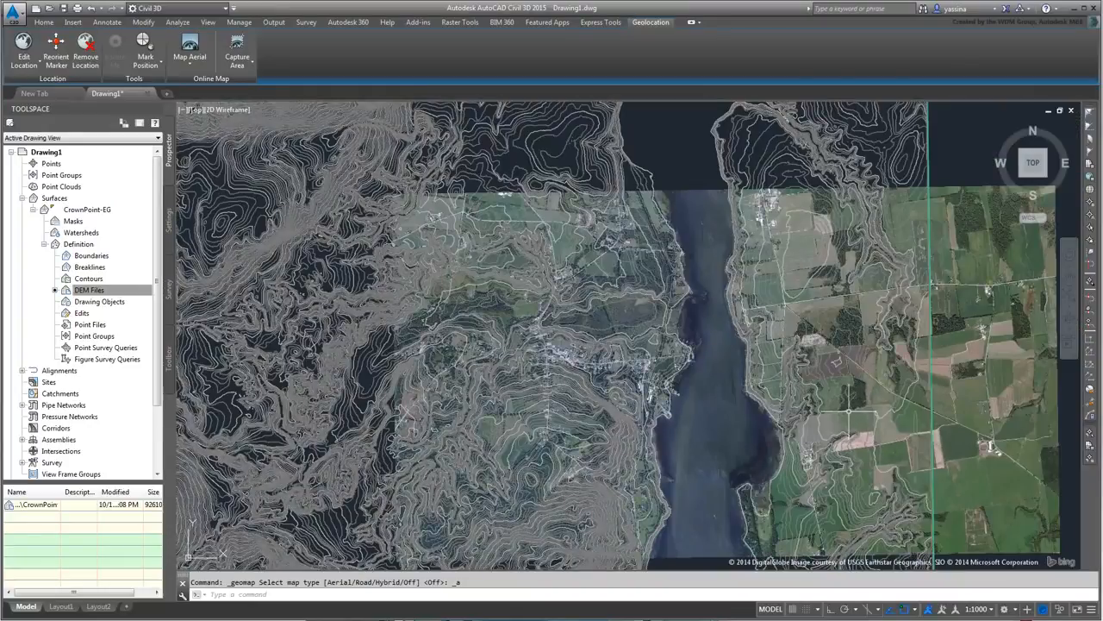
scroll(843, 419, "up", 2)
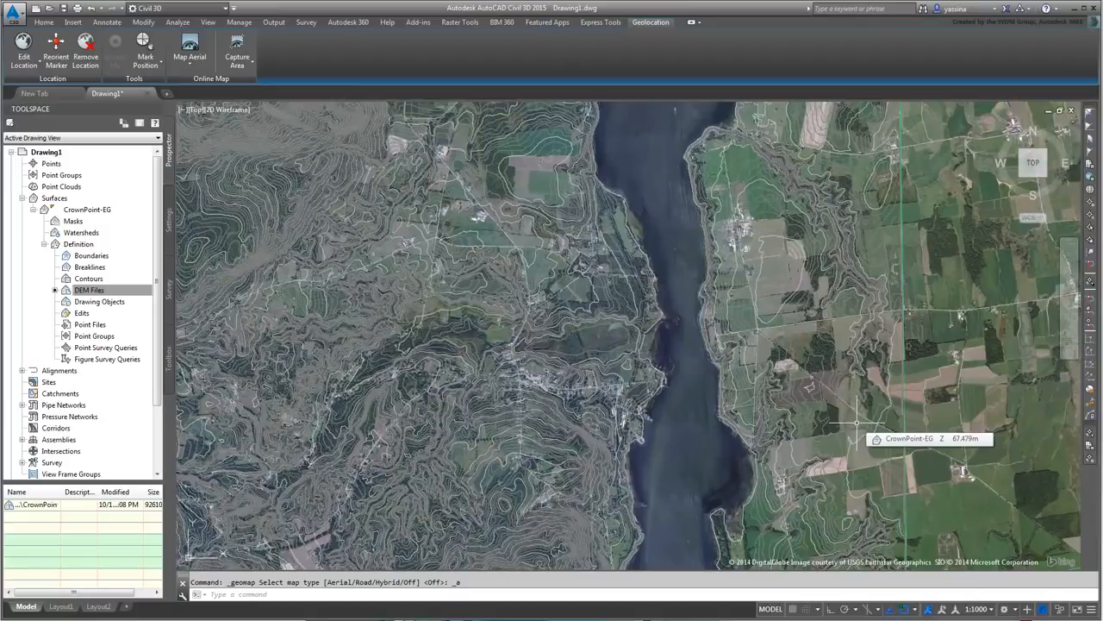
scroll(856, 345, "down", 2)
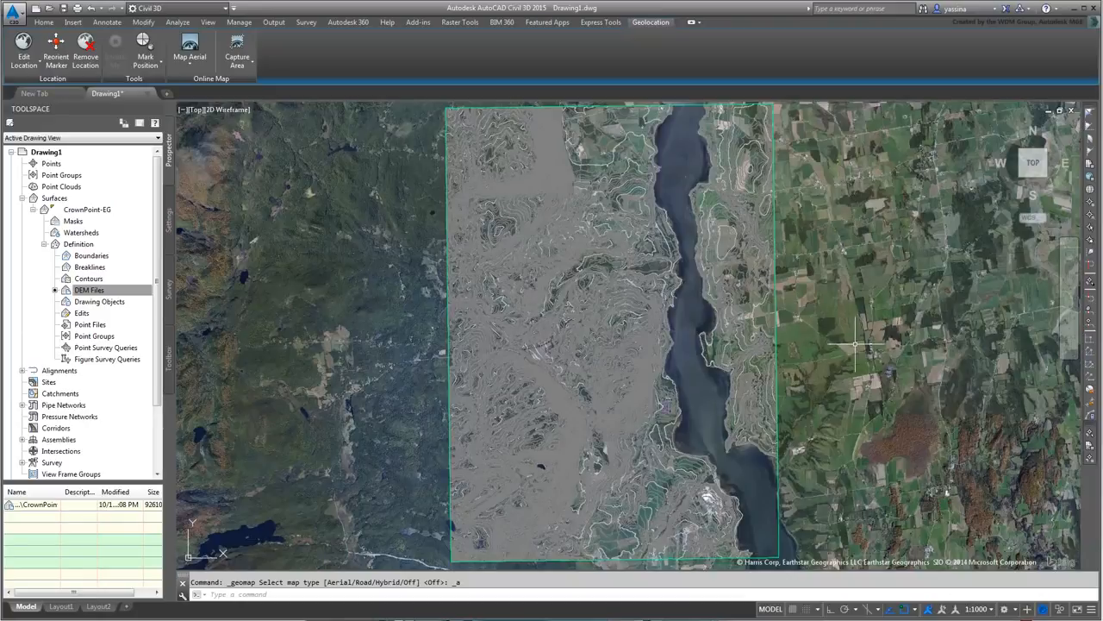
- Change CrownPoint-EG's surface style to _No Display so its contours are hidden
left_click(90, 290)
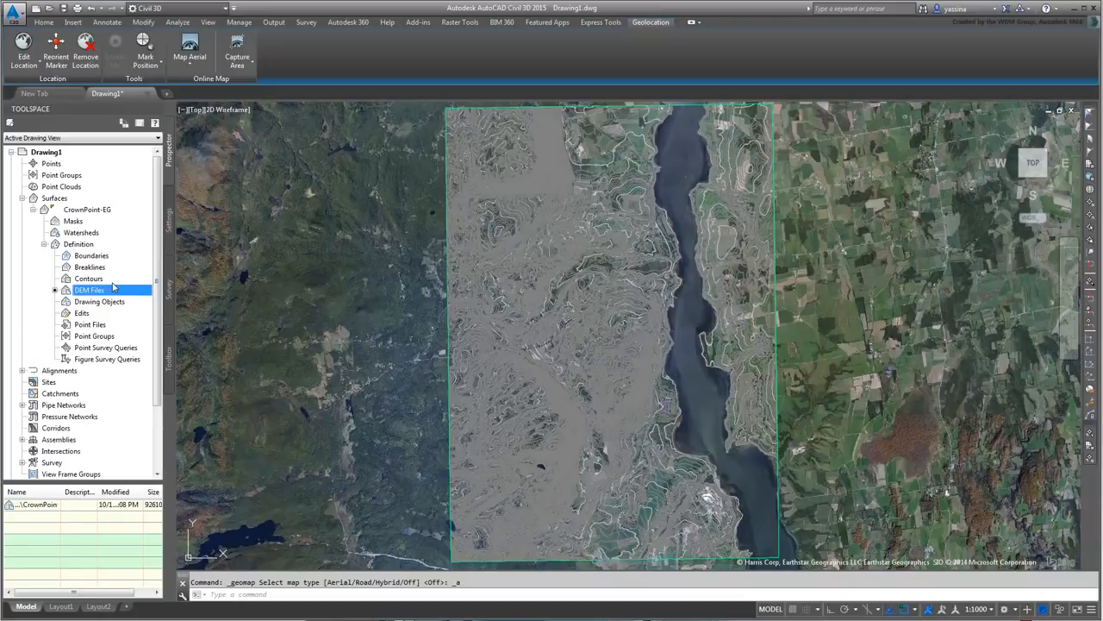
right_click(78, 212)
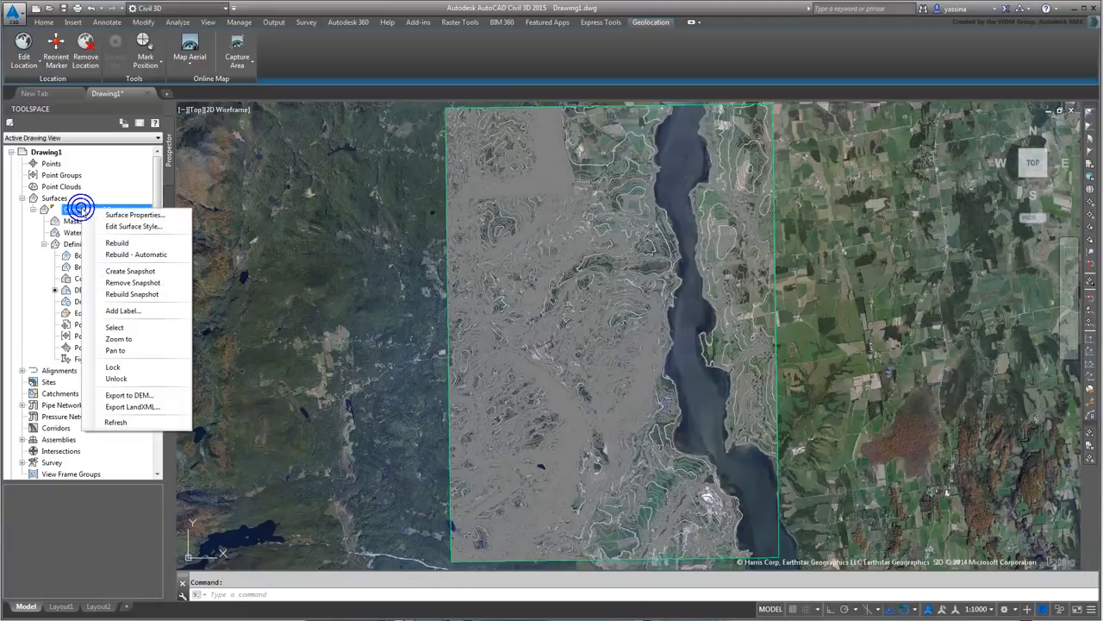
left_click(138, 216)
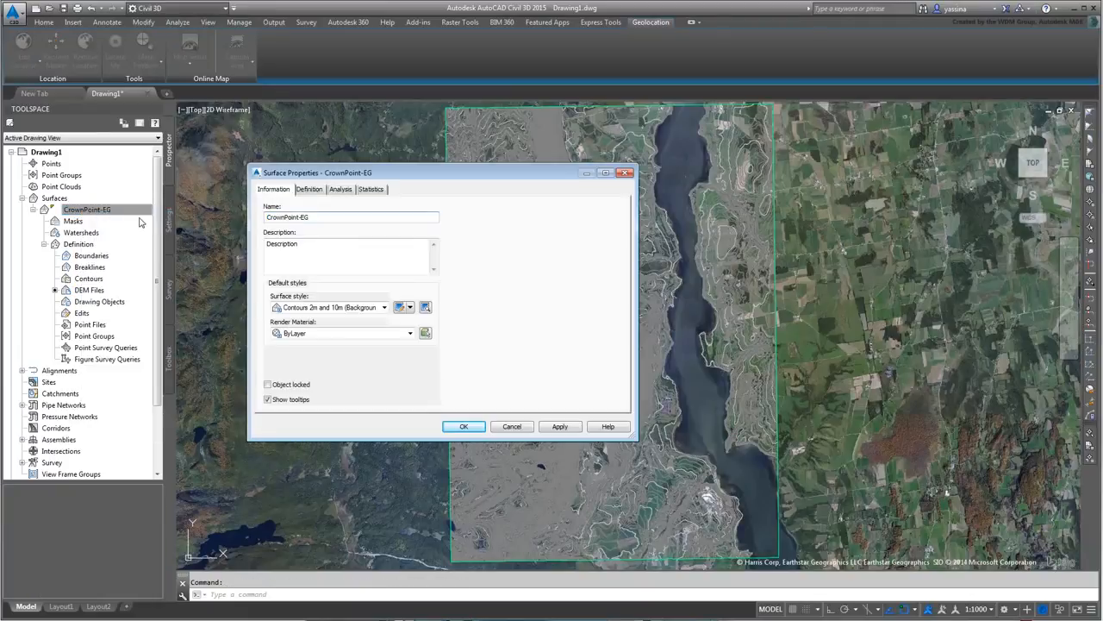
left_click(385, 308)
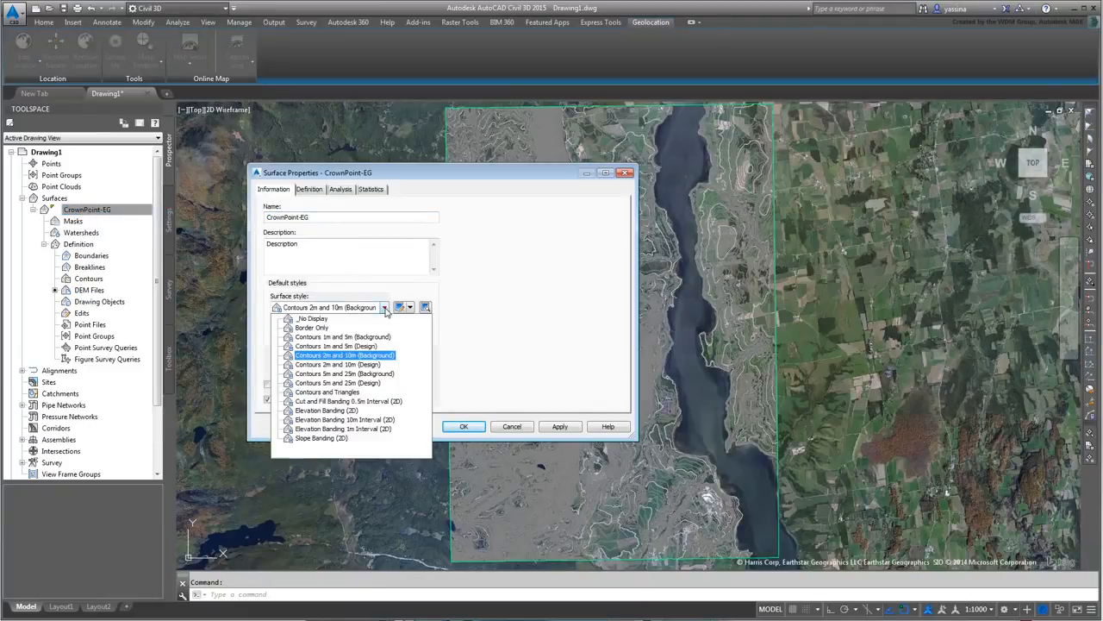
left_click(318, 321)
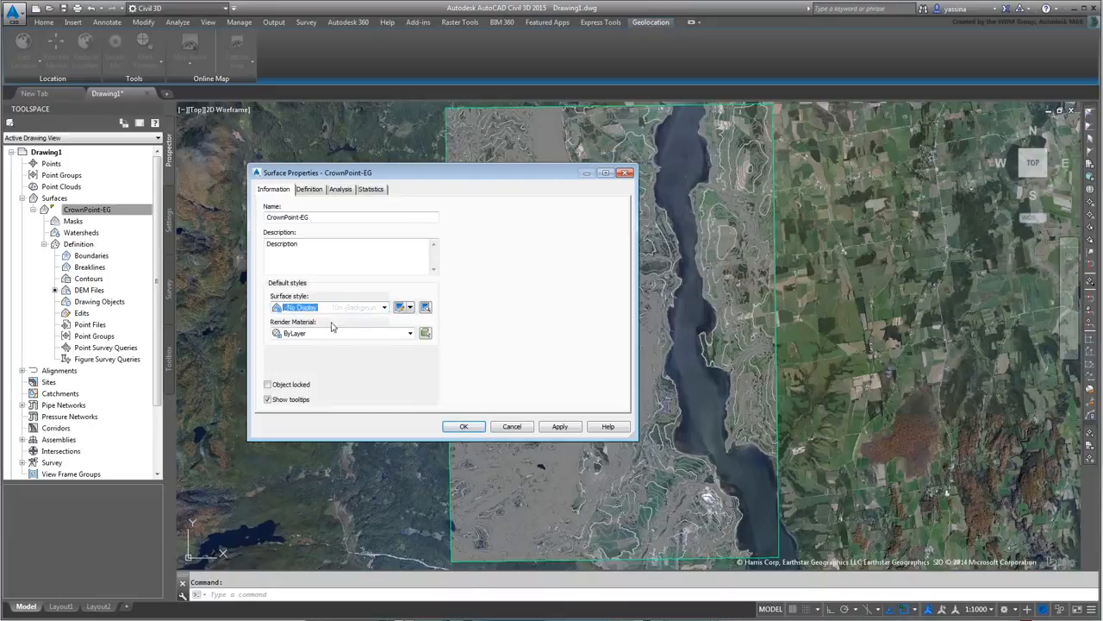
left_click(465, 427)
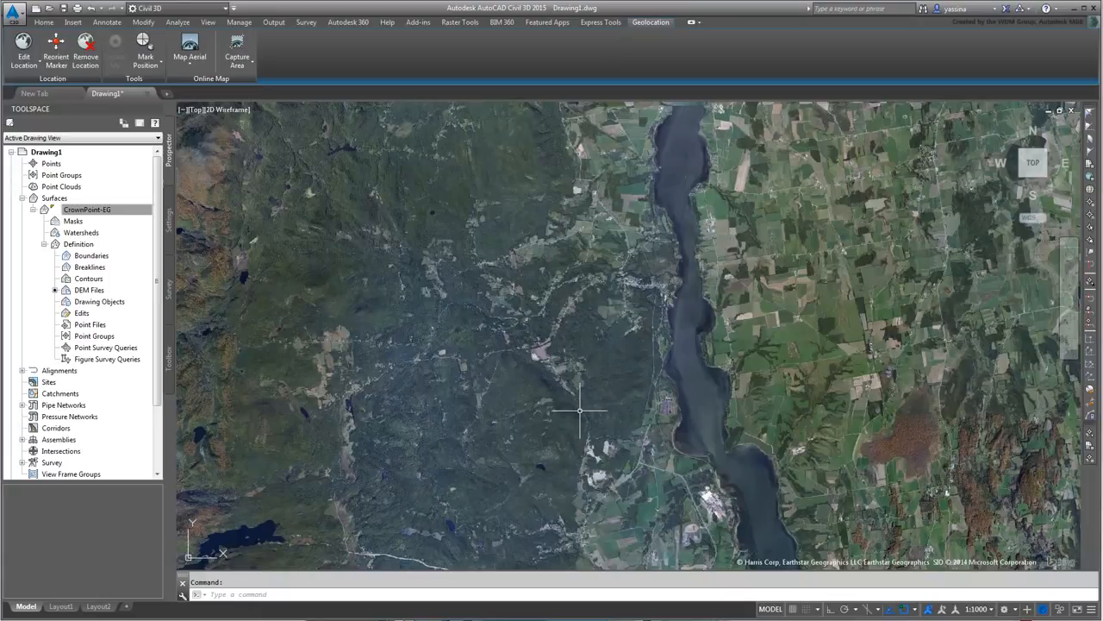
mouse_move(579, 411)
- Zoom and pan the aerial map with real-time ZOOM, then exit the zoom
scroll(748, 358, "up", 3)
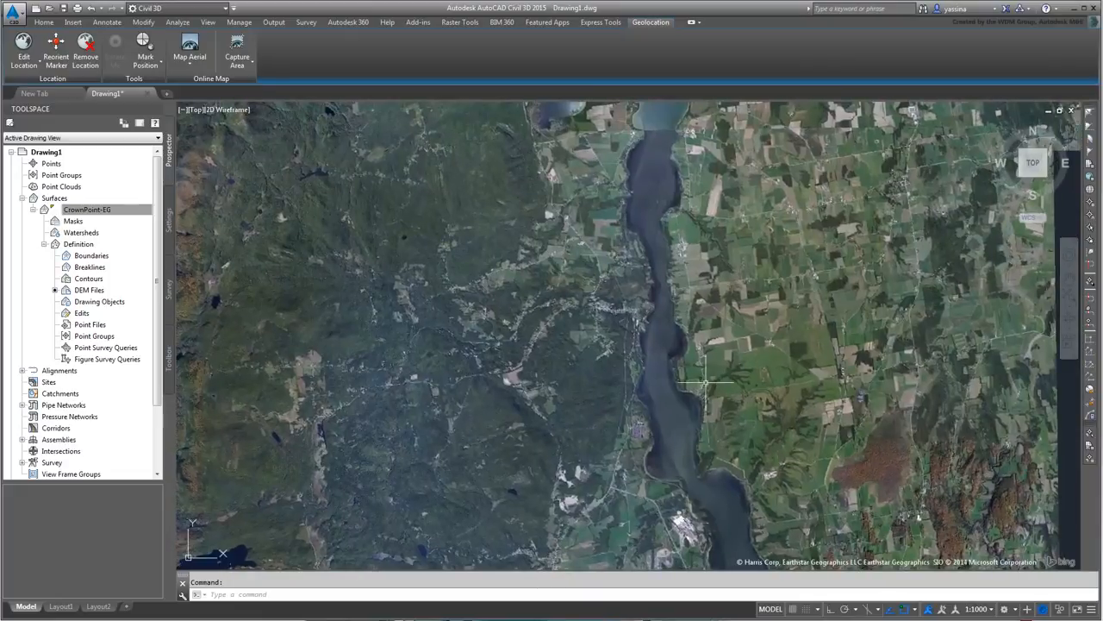
scroll(664, 334, "up", 4)
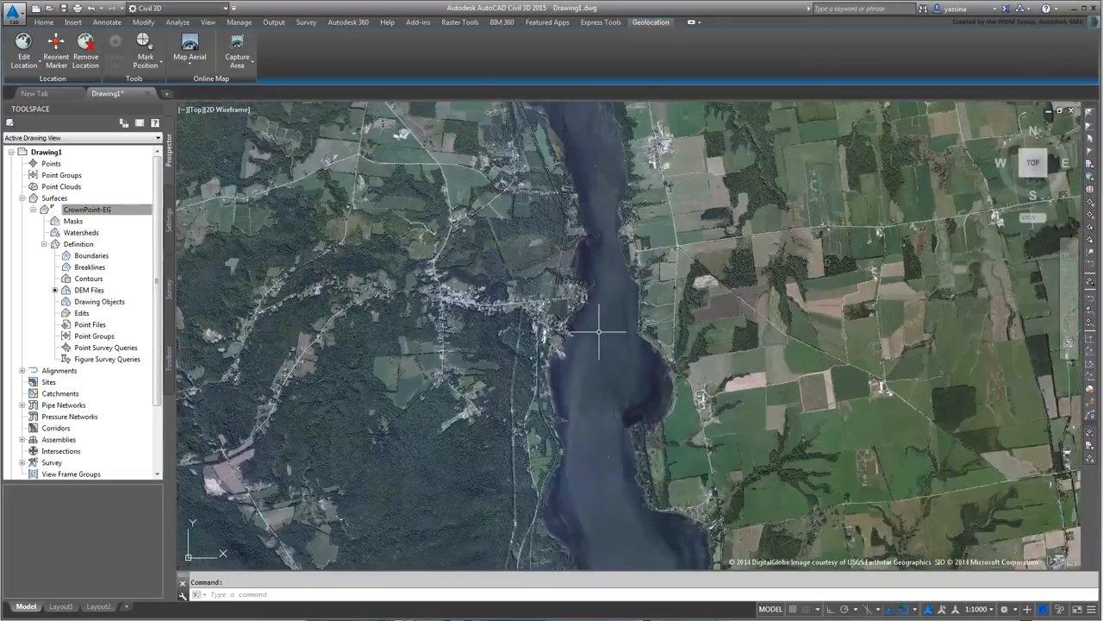
middle_click_drag(624, 308, 633, 355)
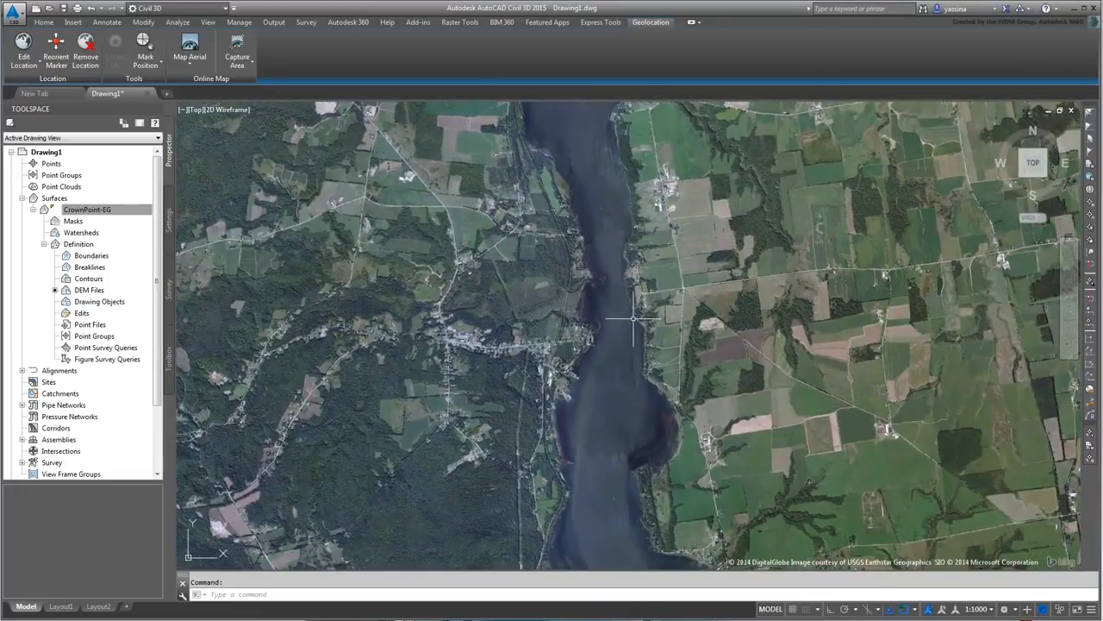
type("z")
key("Return")
key("Return")
left_click_drag(622, 291, 628, 308)
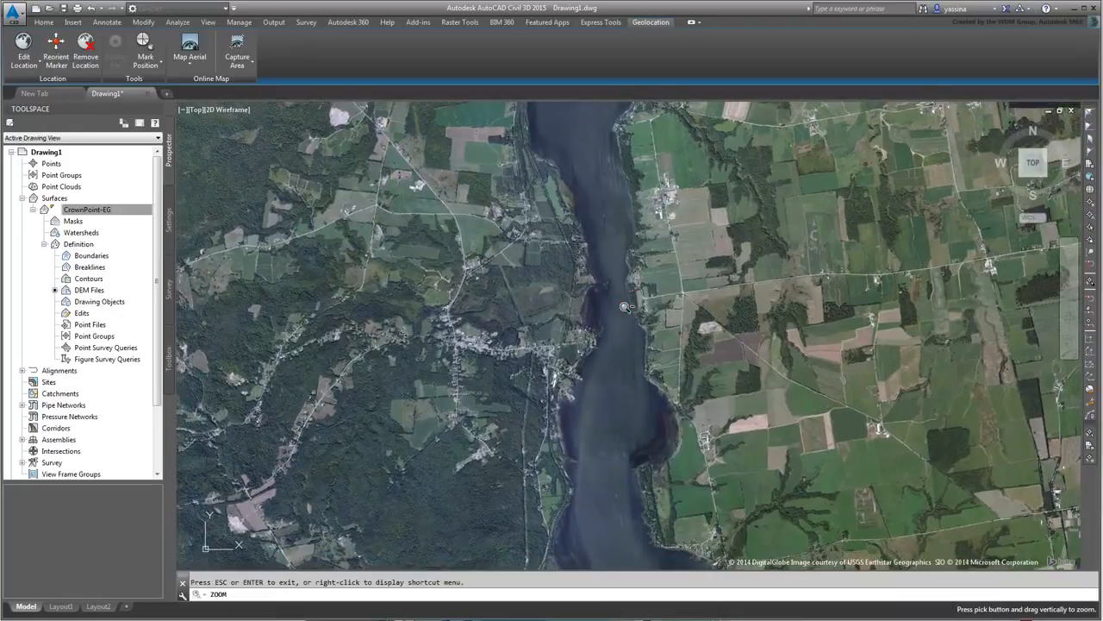
middle_click_drag(628, 283, 632, 313)
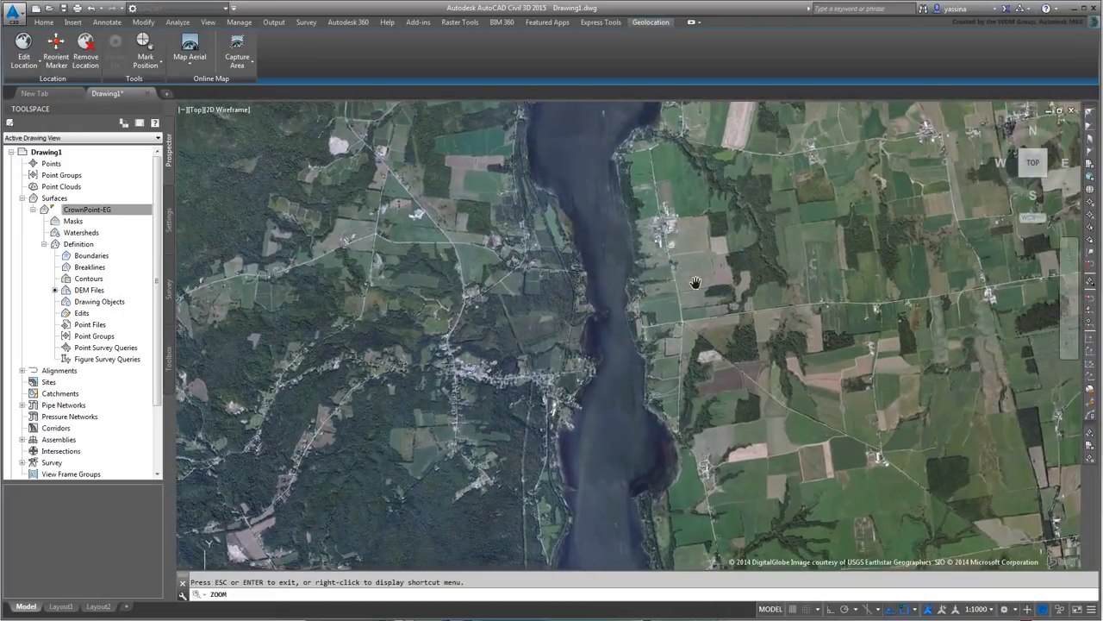
right_click(697, 285)
left_click(720, 293)
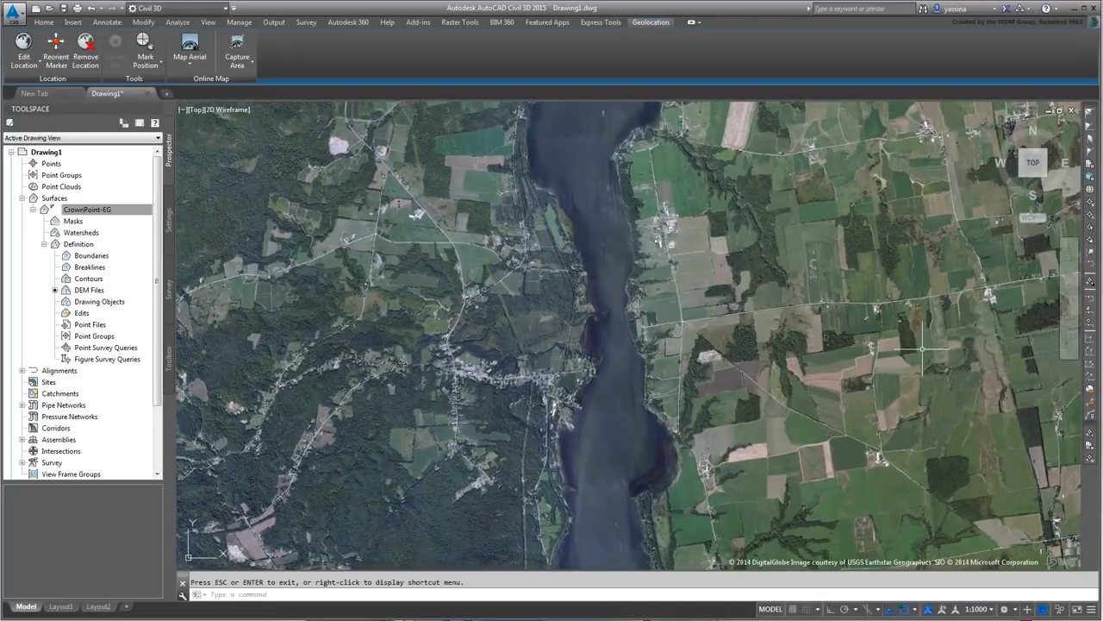
- Pan to a road intersection and start the LINE command
middle_click_drag(366, 153, 469, 319)
scroll(465, 312, "up", 5)
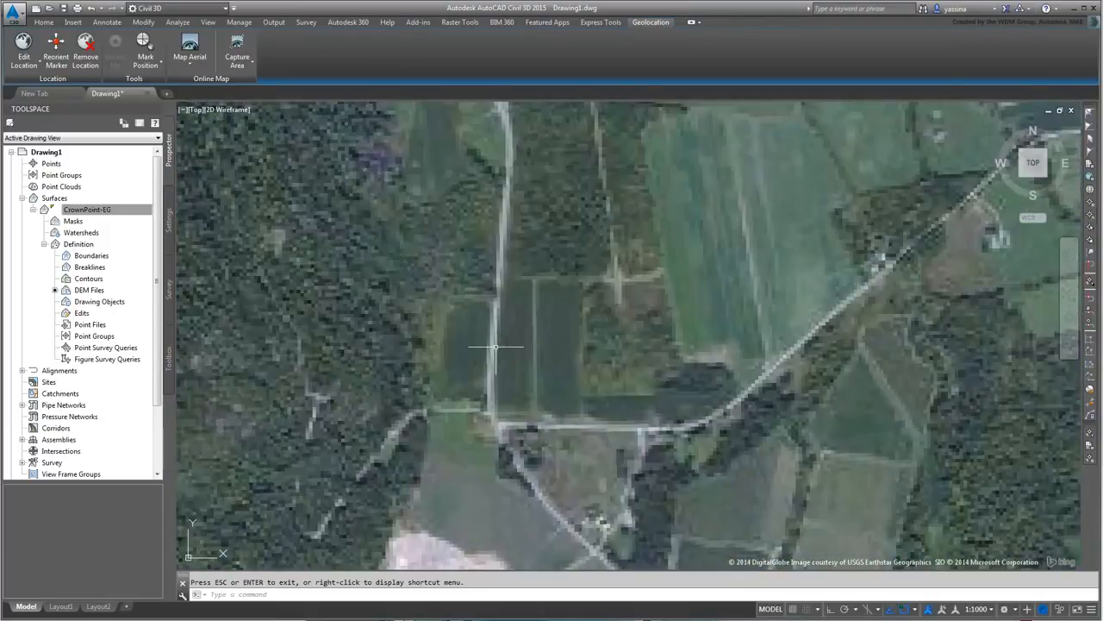
scroll(575, 362, "down", 2)
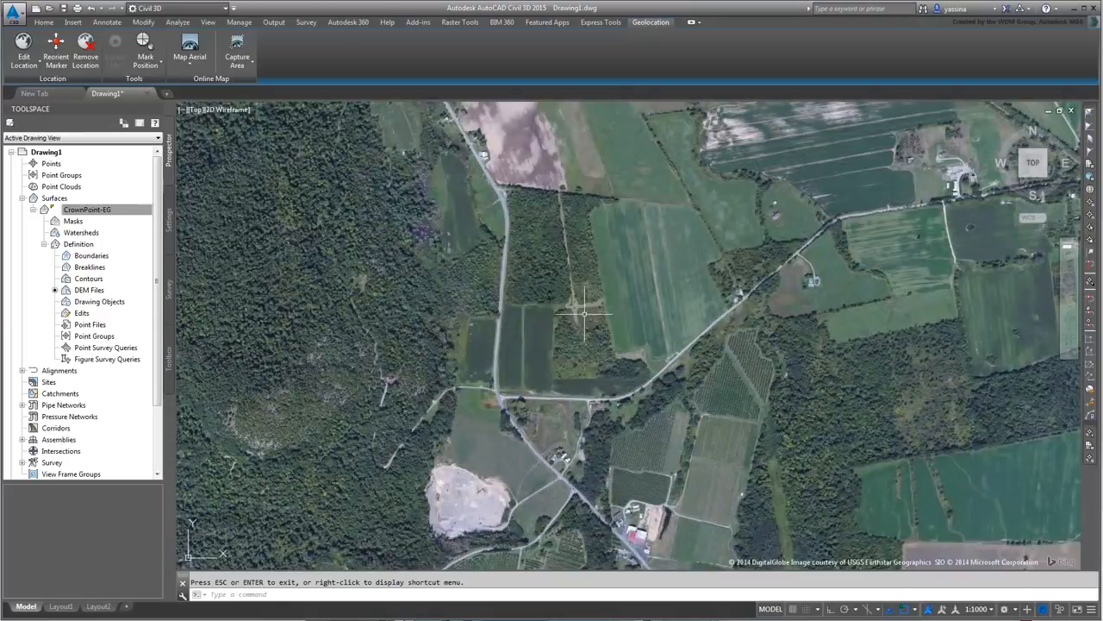
key("l")
key("Return")
scroll(497, 396, "up", 3)
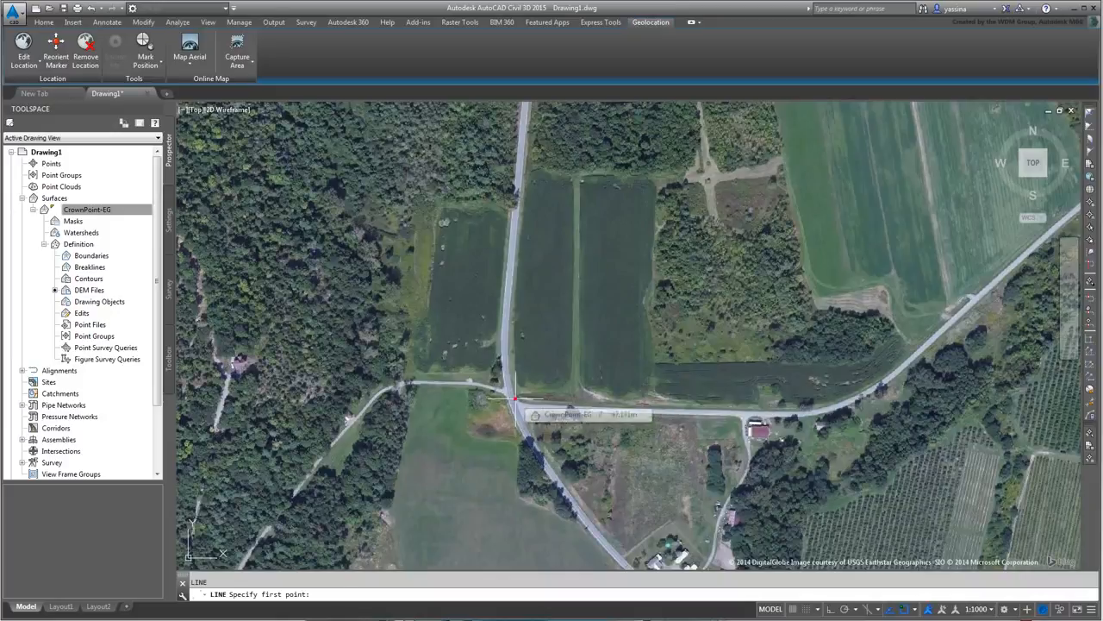
- Draw a short line from the road intersection to a second point
left_click(515, 399)
scroll(513, 358, "down", 10)
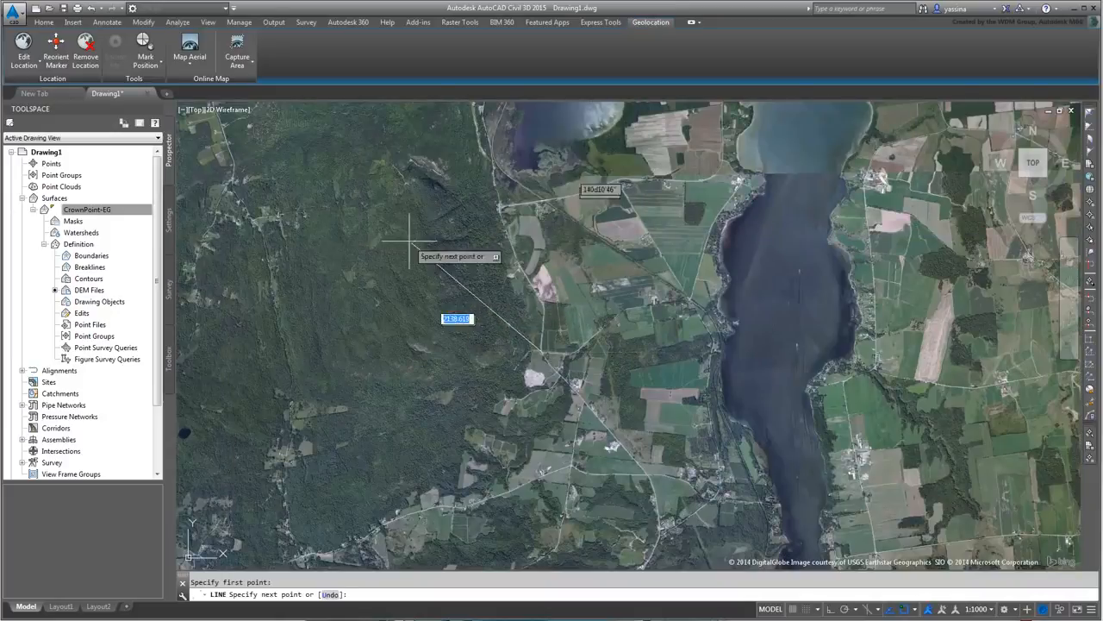
left_click(542, 351)
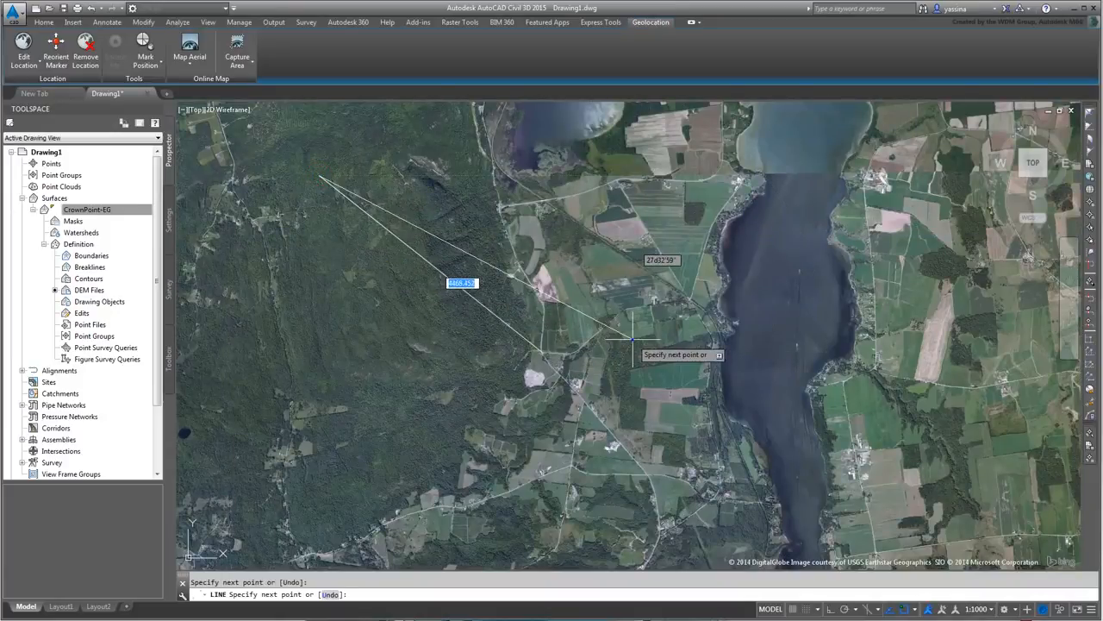
right_click(633, 341)
left_click(665, 348)
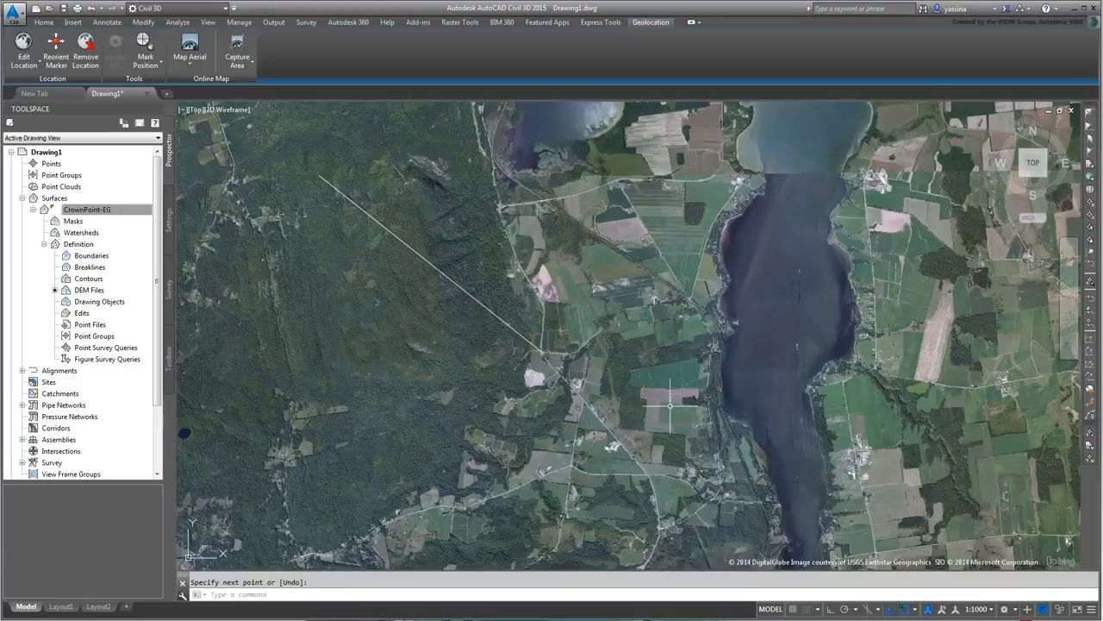
scroll(642, 422, "down", 5)
scroll(642, 422, "up", 3)
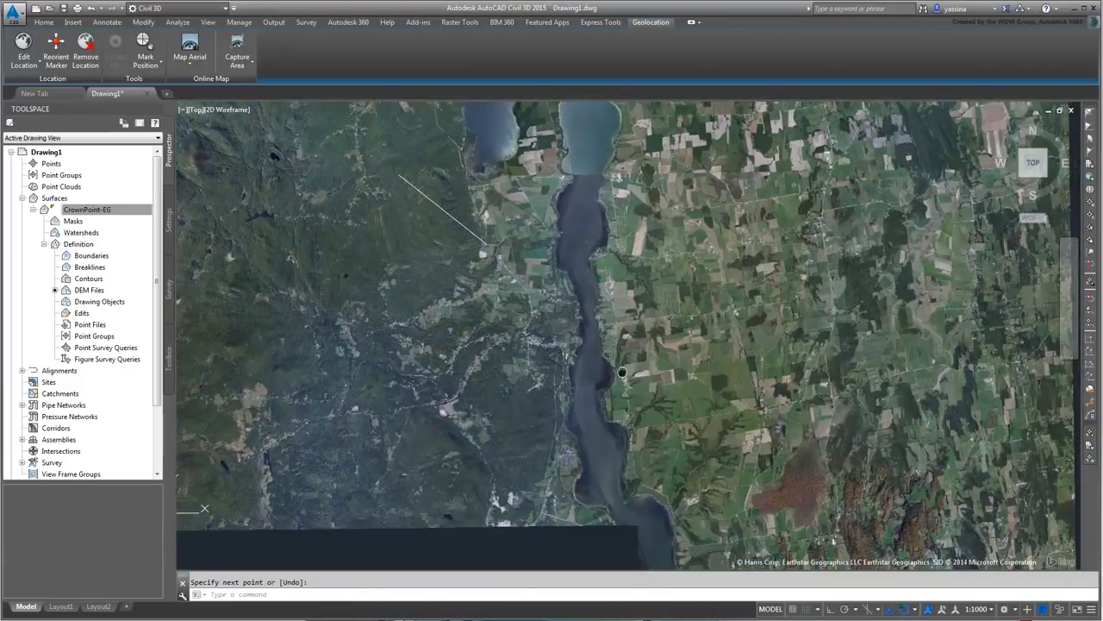
scroll(683, 452, "up", 3)
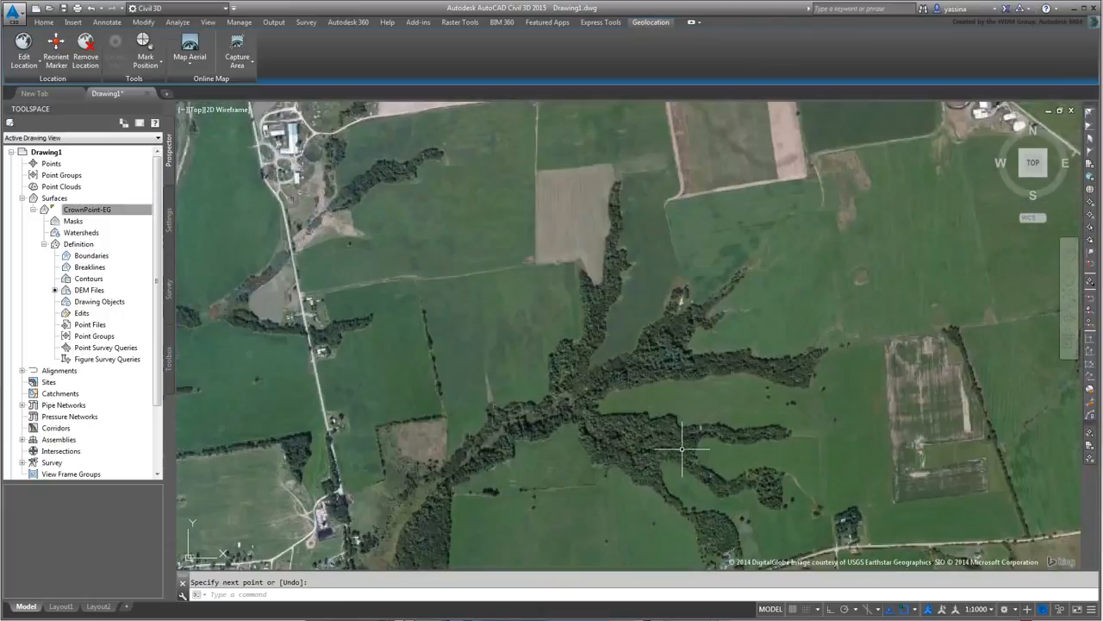
- Draw a diagonal line from the wooded ravine east of the lake, then start RECTANG
type("l")
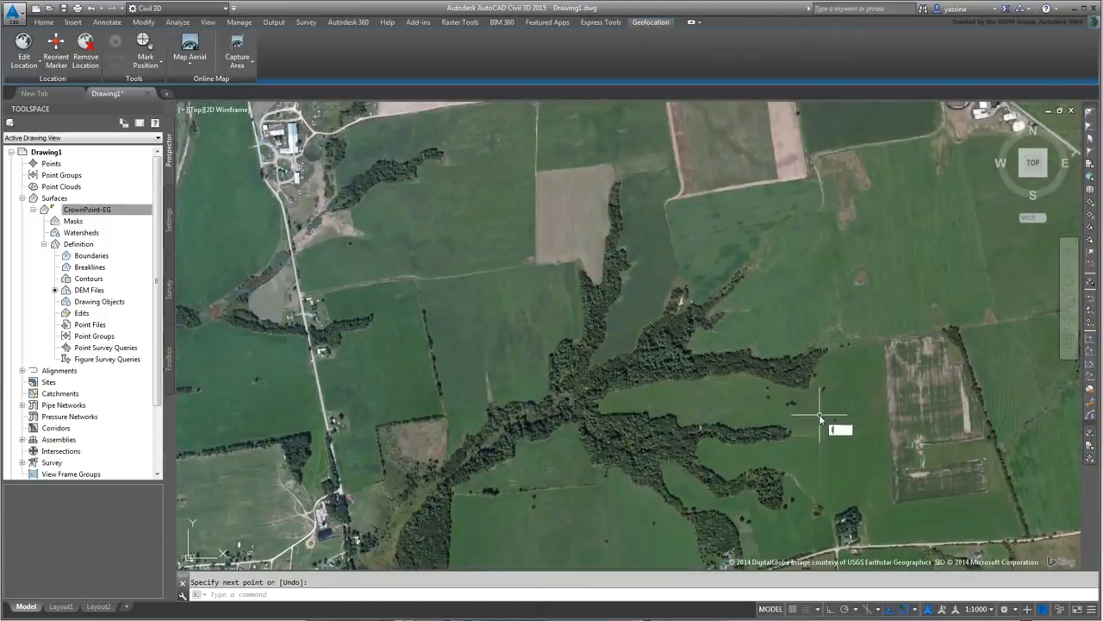
key("Return")
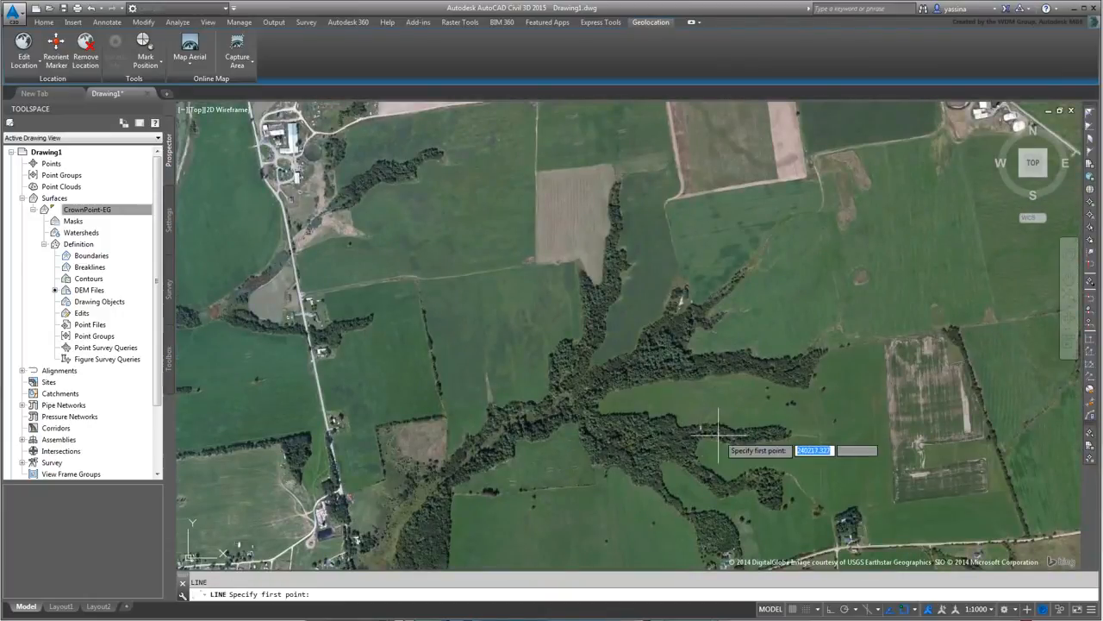
scroll(700, 428, "up", 3)
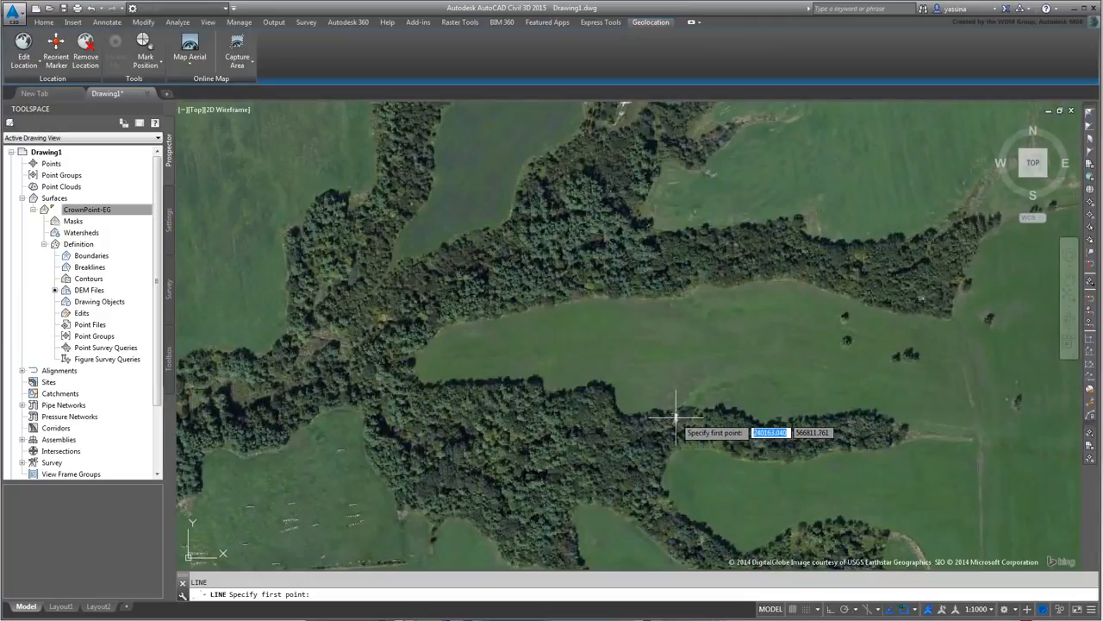
left_click(676, 419)
scroll(676, 421, "down", 5)
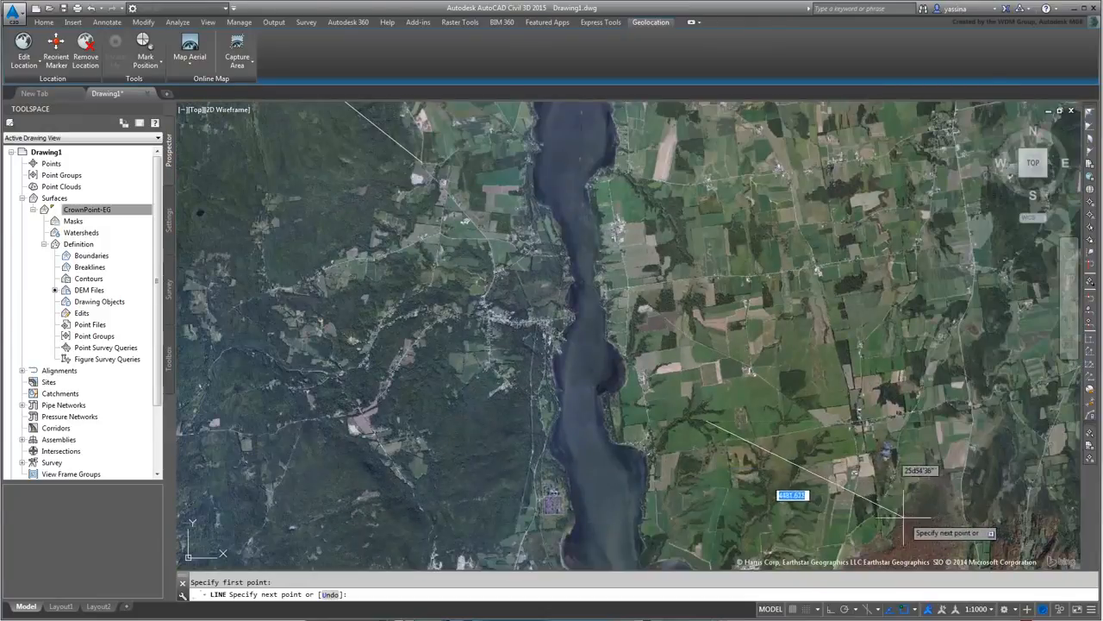
left_click(893, 514)
right_click(810, 407)
left_click(826, 414)
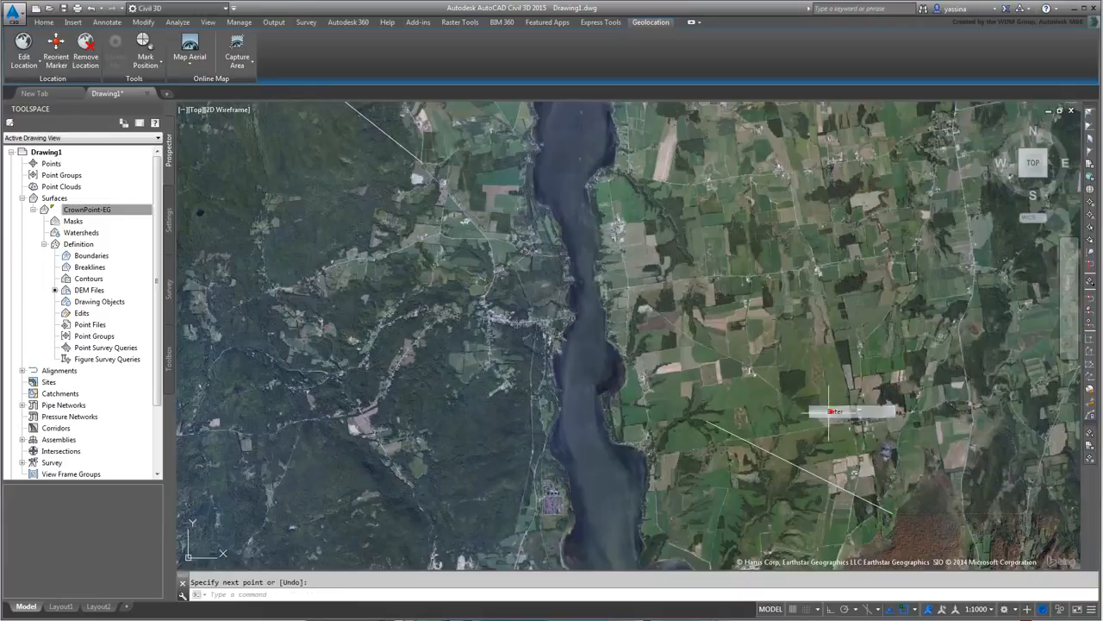
middle_click_drag(593, 326, 631, 369)
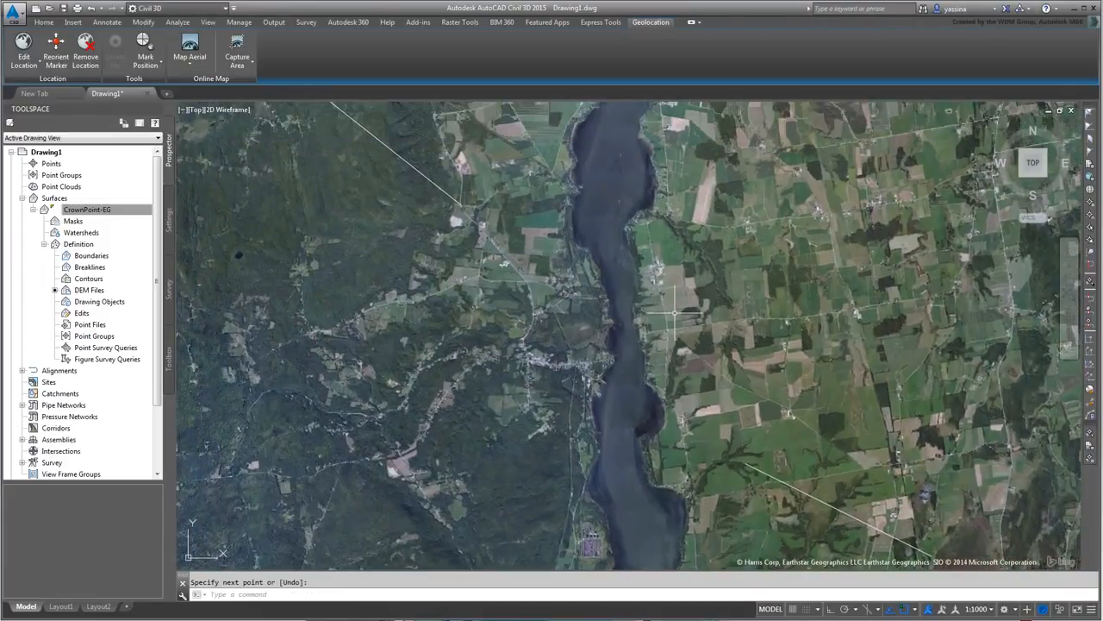
type("REC")
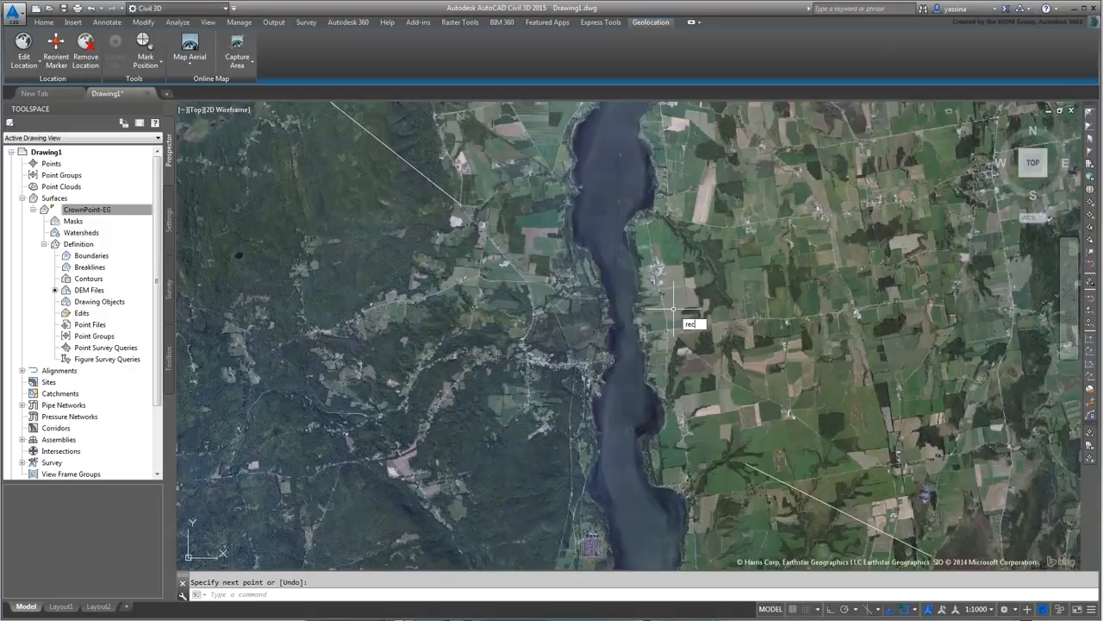
key("Return")
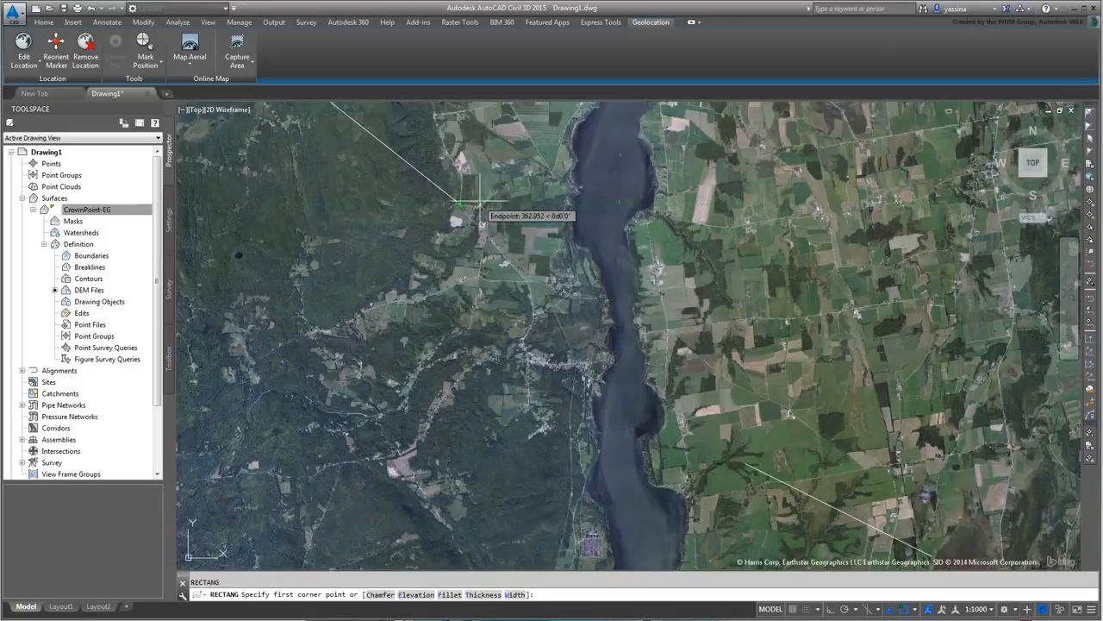
- With Osnap off, draw a rectangle framing the lake from west to east corners
key("F3")
key("F3")
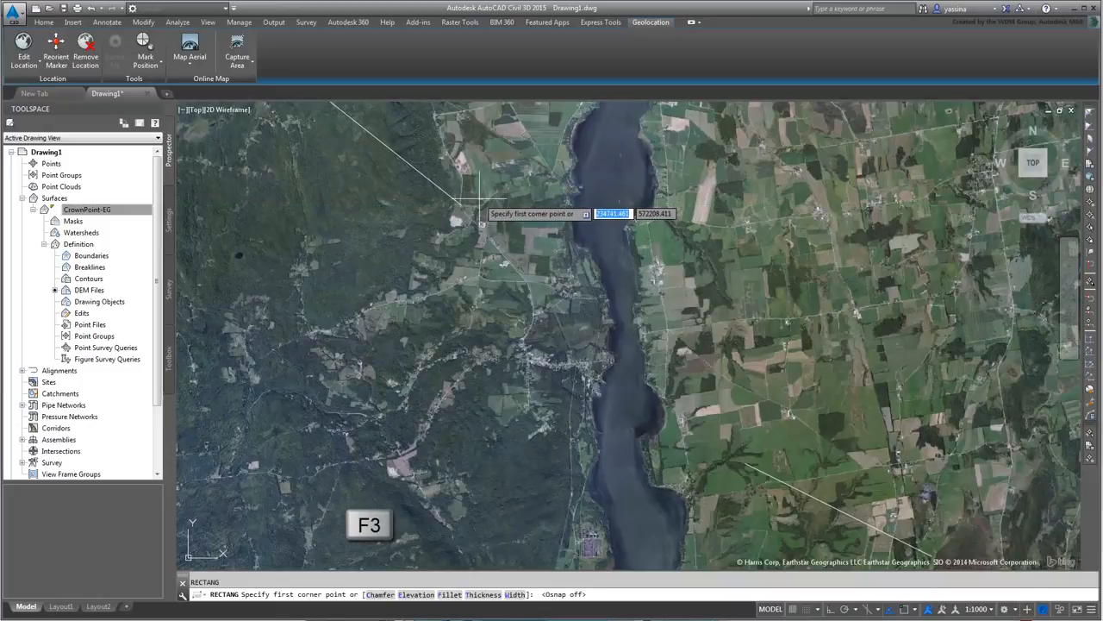
left_click(460, 205)
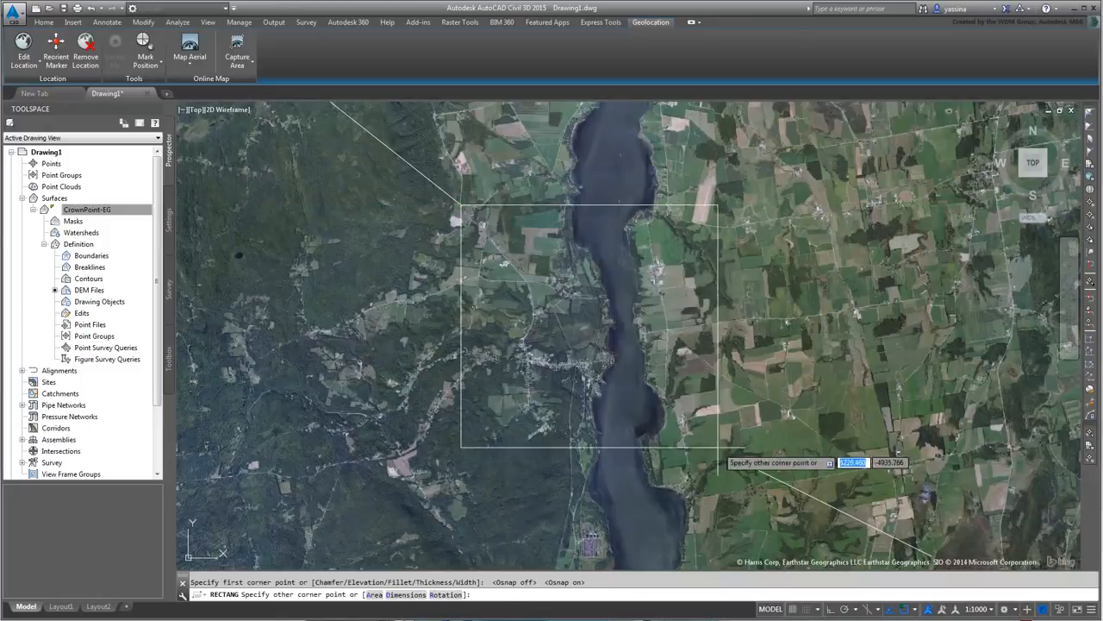
left_click(746, 464)
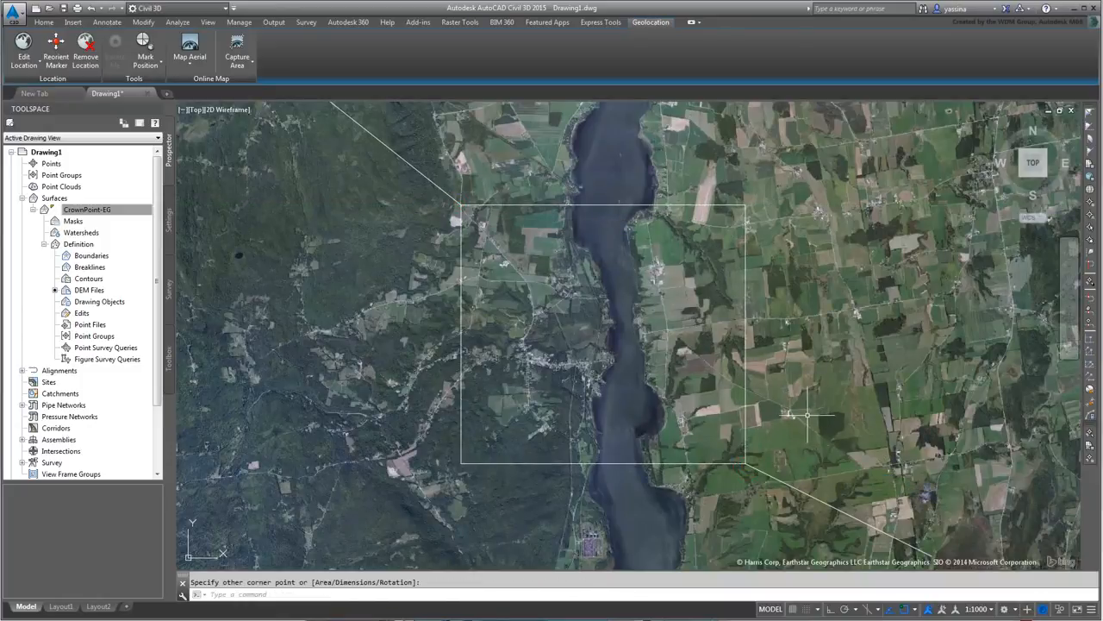
- Erase both diagonal lines and recenter the view on the rectangle
left_click(774, 477)
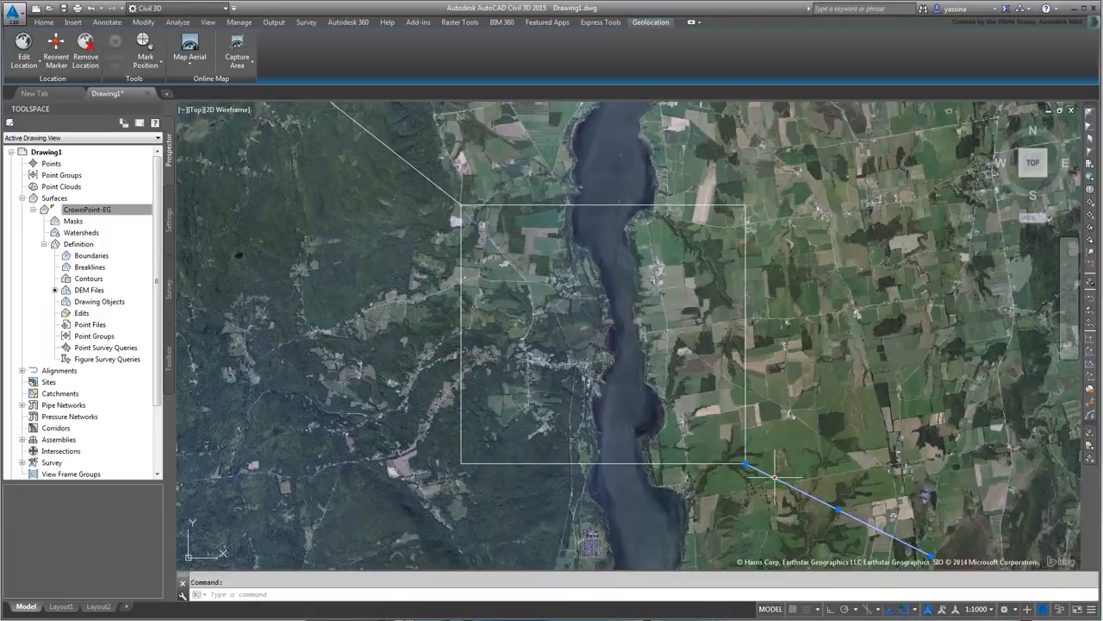
left_click(434, 184)
key("Delete")
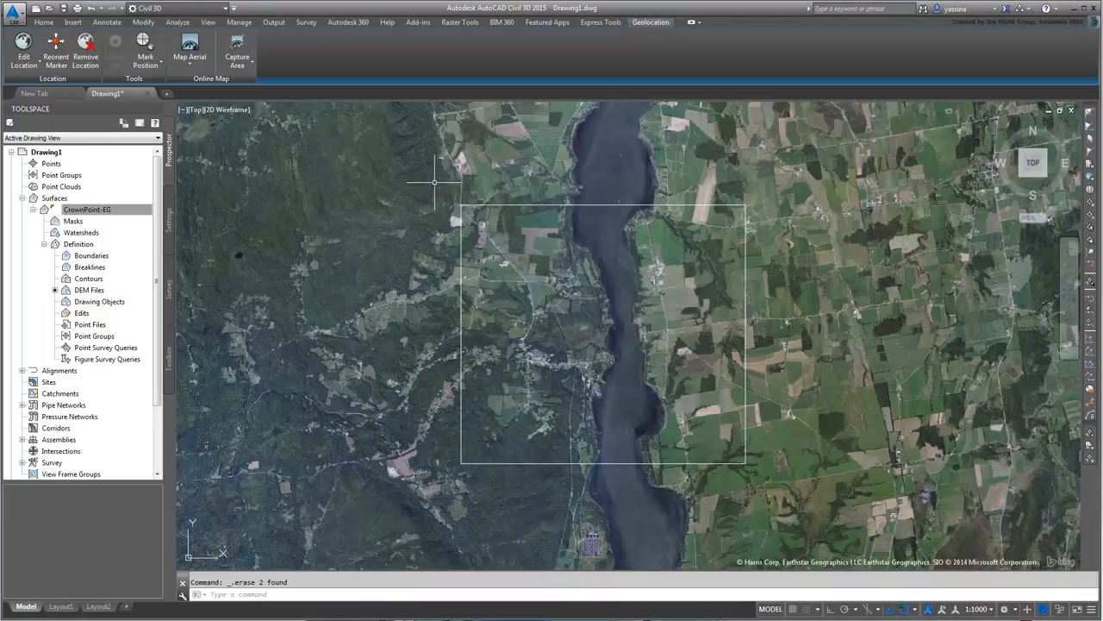
scroll(660, 319, "up", 2)
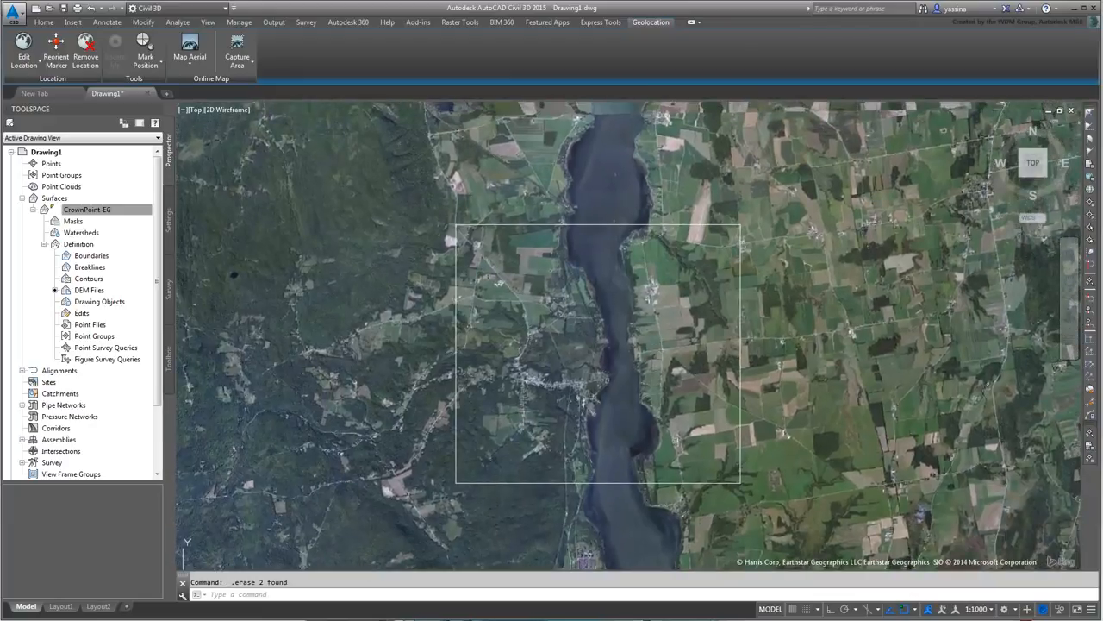
middle_click_drag(638, 353, 646, 318)
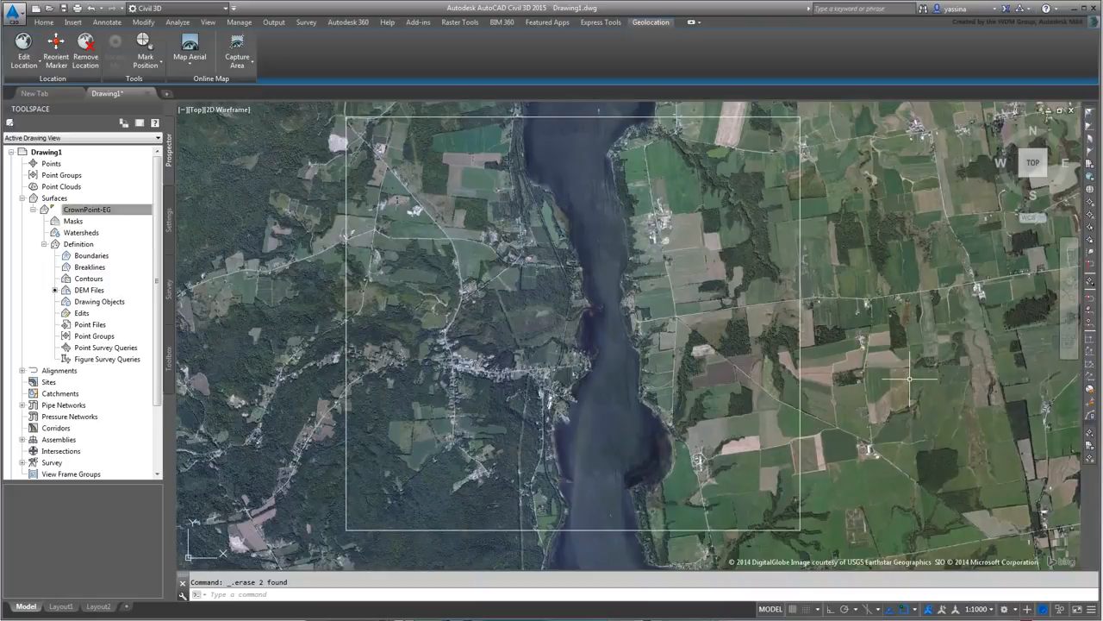
scroll(852, 305, "down", 2)
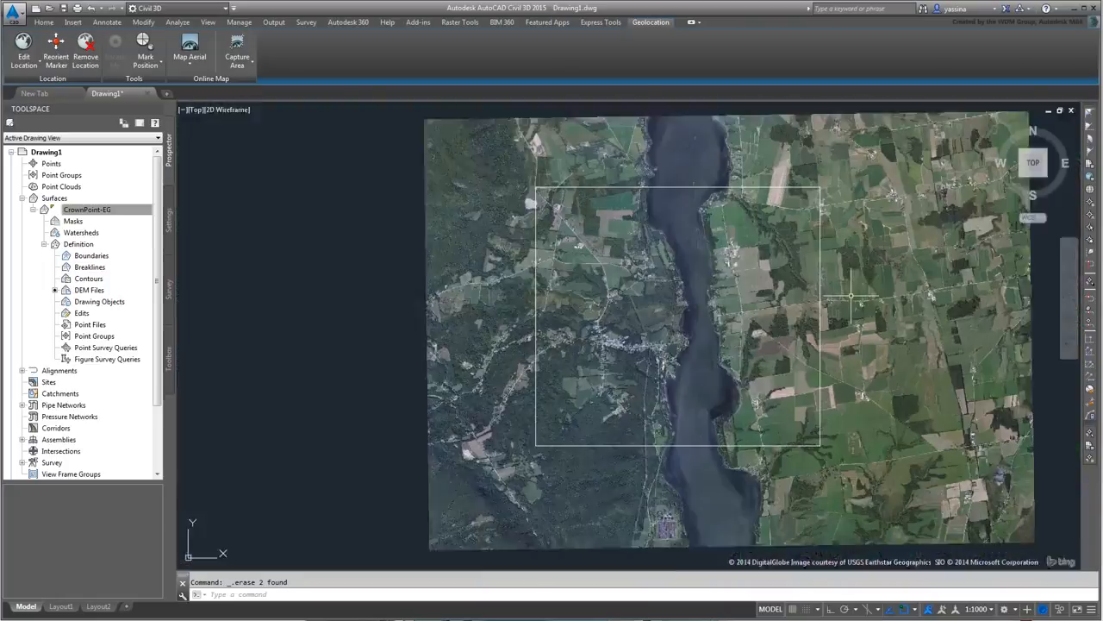
middle_click_drag(877, 303, 798, 320)
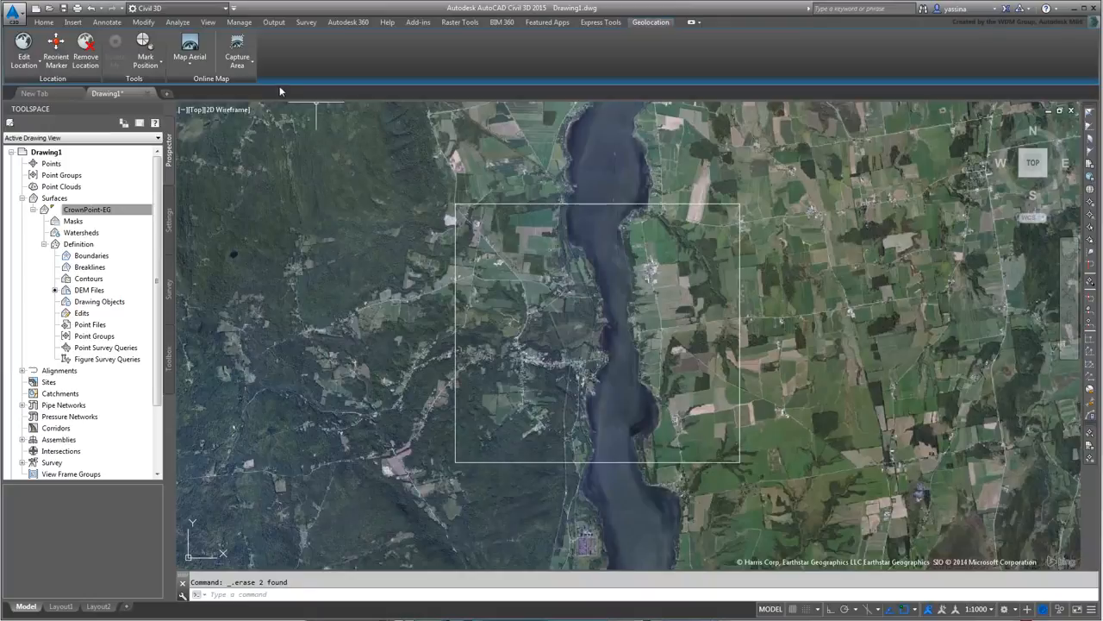
- Capture the aerial image within the rectangle's corners and switch the online map off
left_click(244, 66)
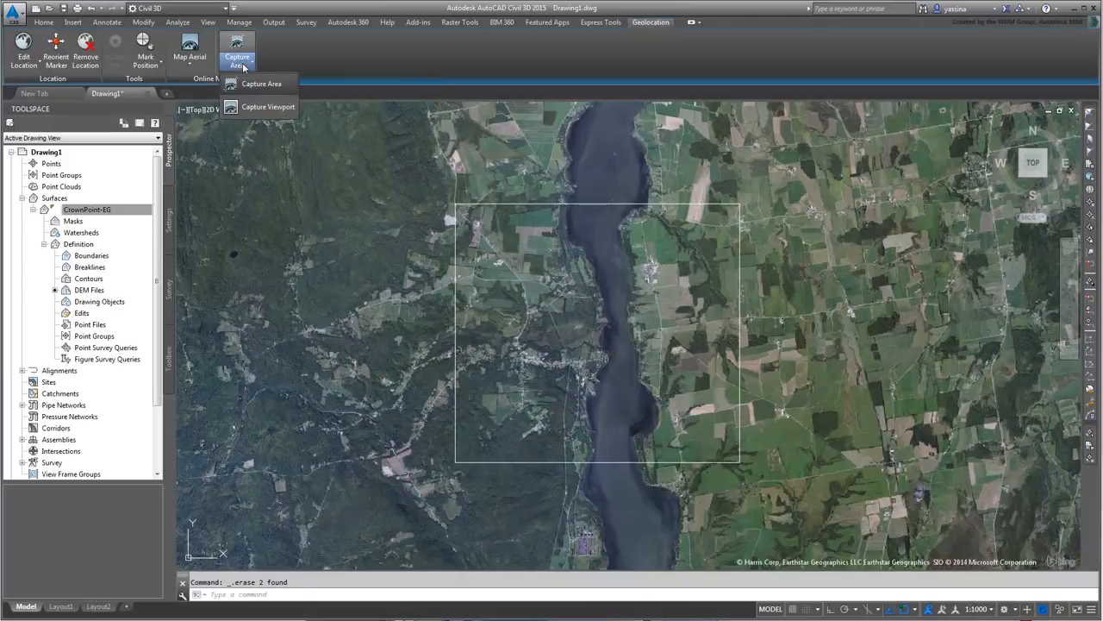
left_click(259, 81)
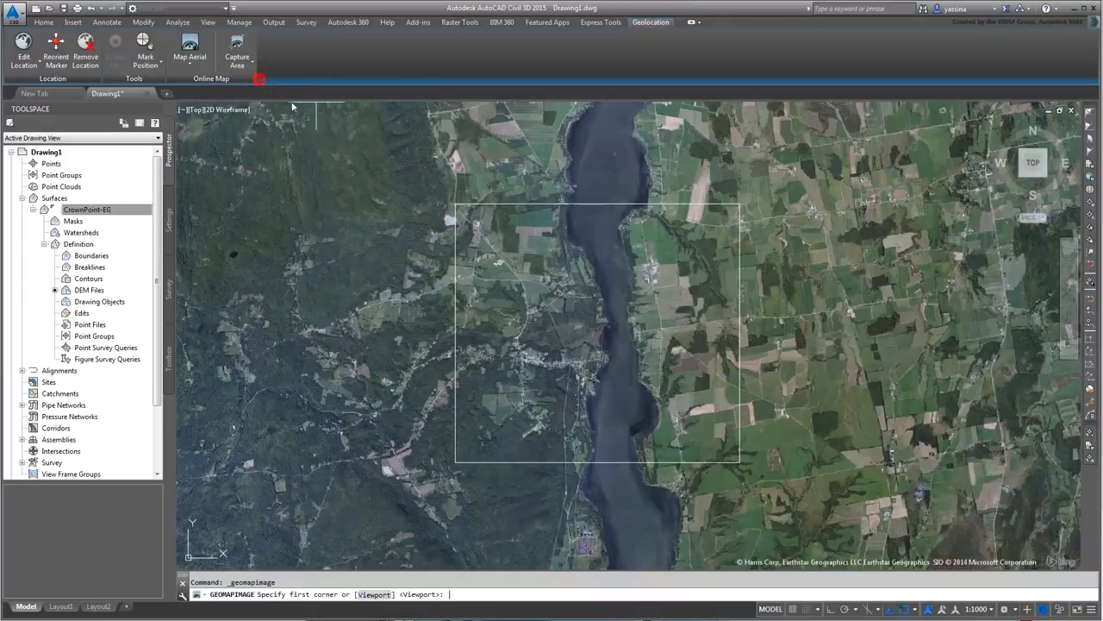
left_click(455, 204)
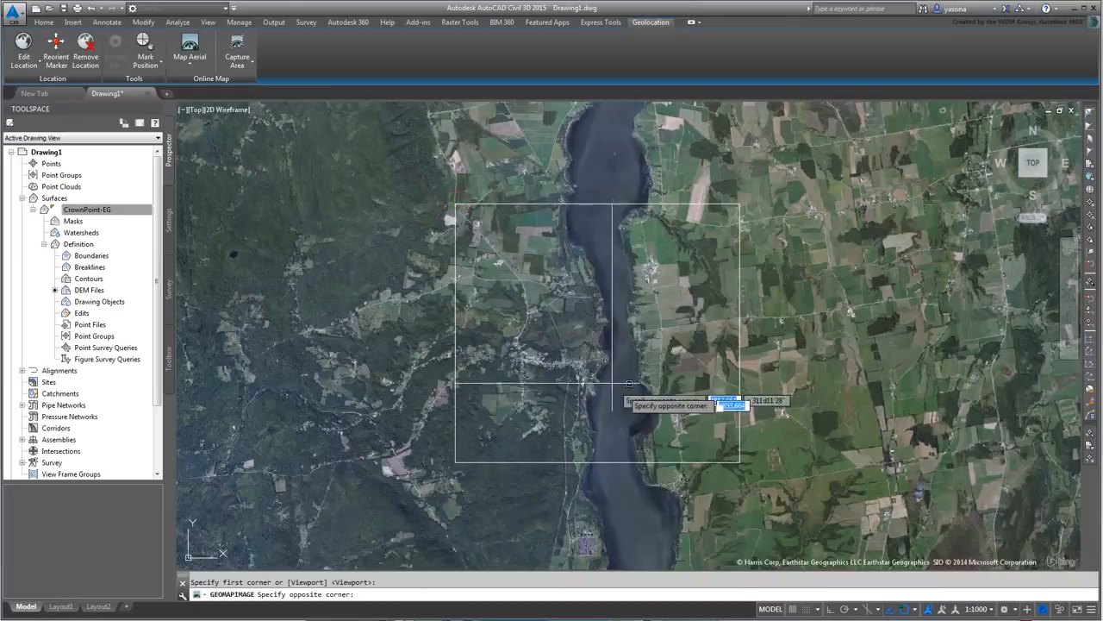
left_click(740, 461)
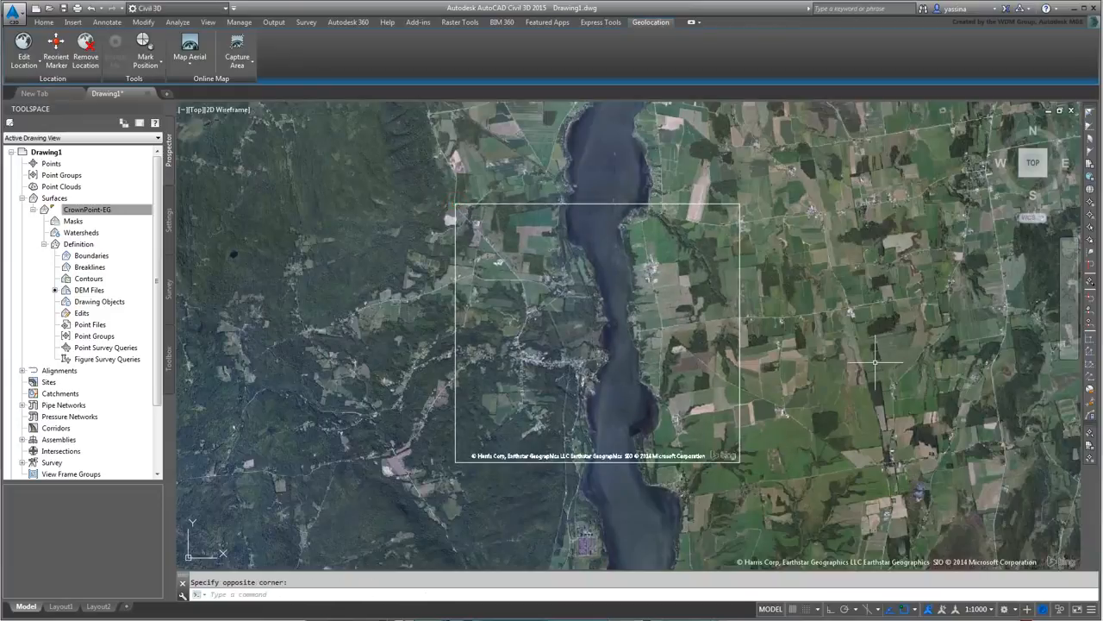
left_click(192, 67)
left_click(200, 152)
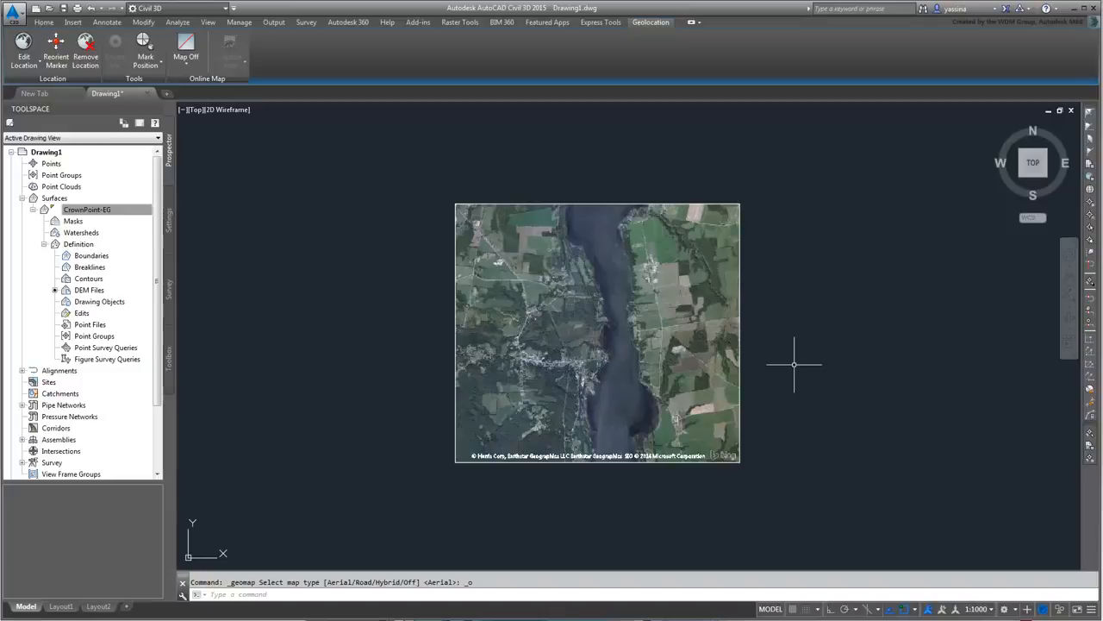
- Raise the captured image's resolution to Fine, then Very Fine, and zoom back out
left_click(655, 457)
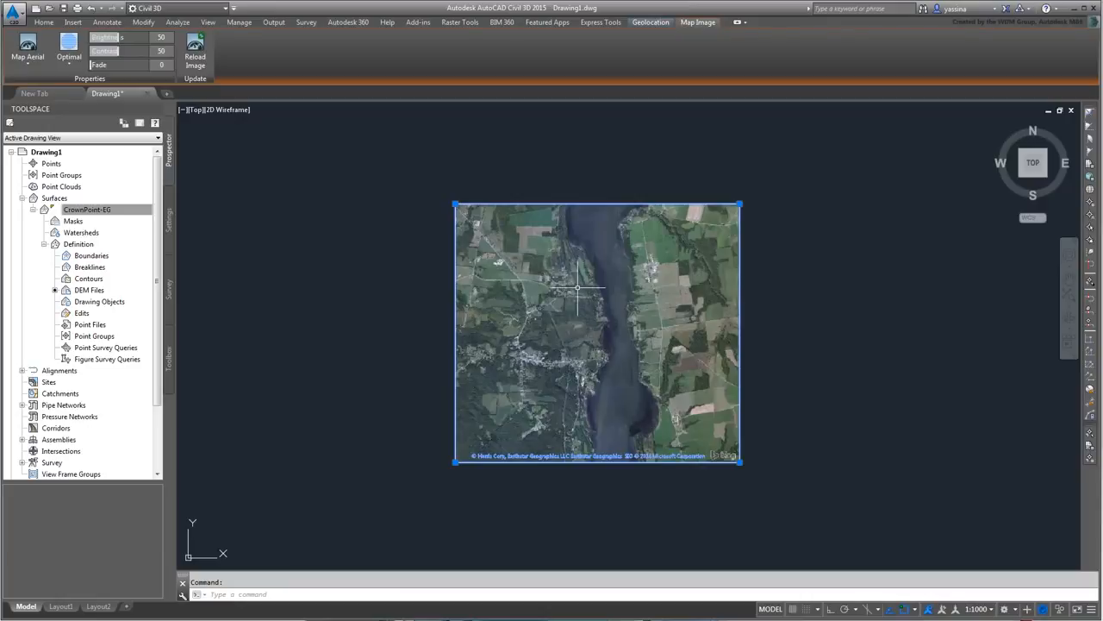
scroll(577, 287, "up", 6)
scroll(575, 289, "up", 3)
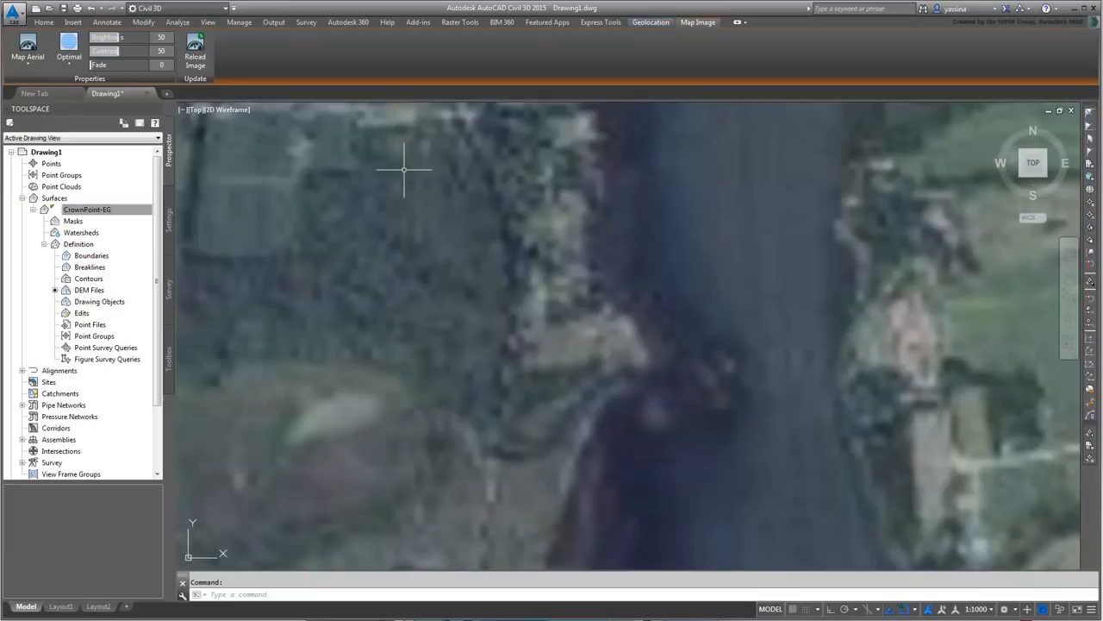
left_click(73, 63)
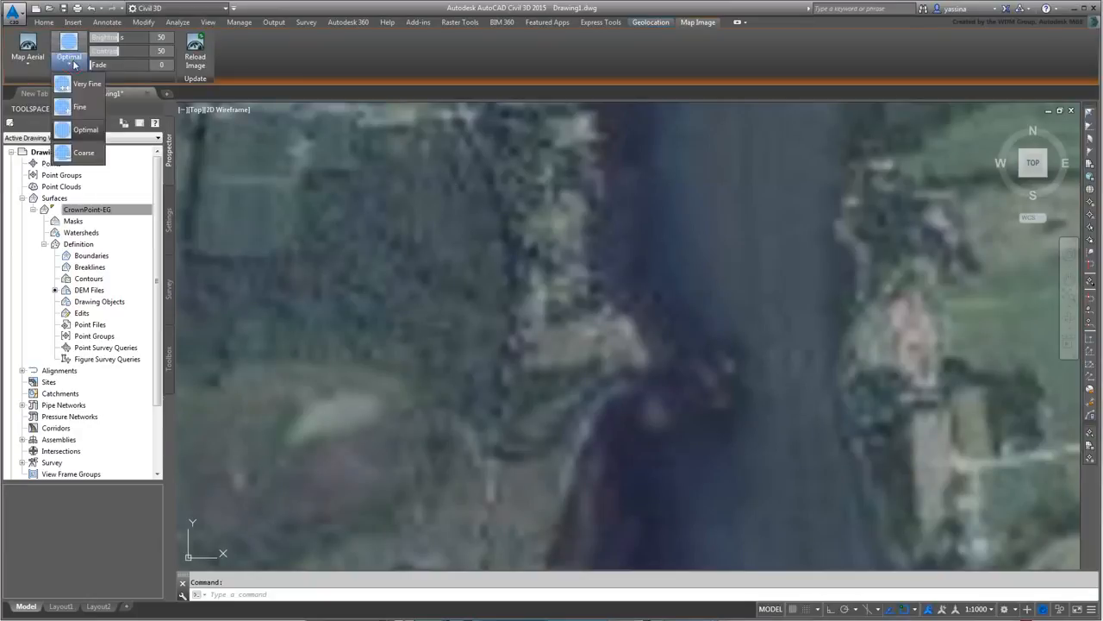
left_click(80, 107)
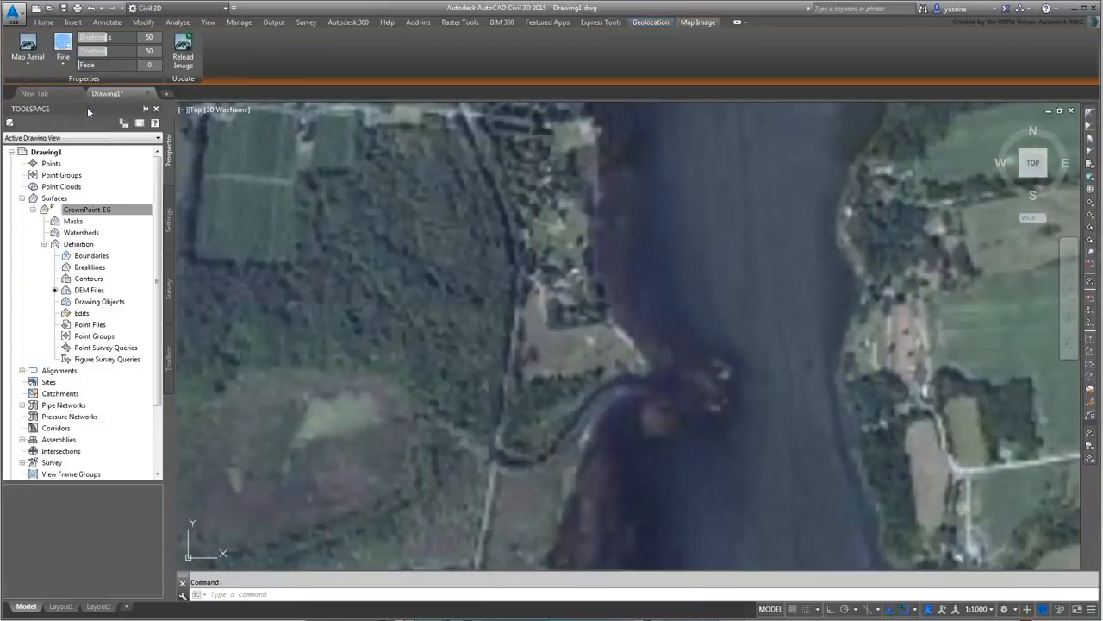
left_click(63, 62)
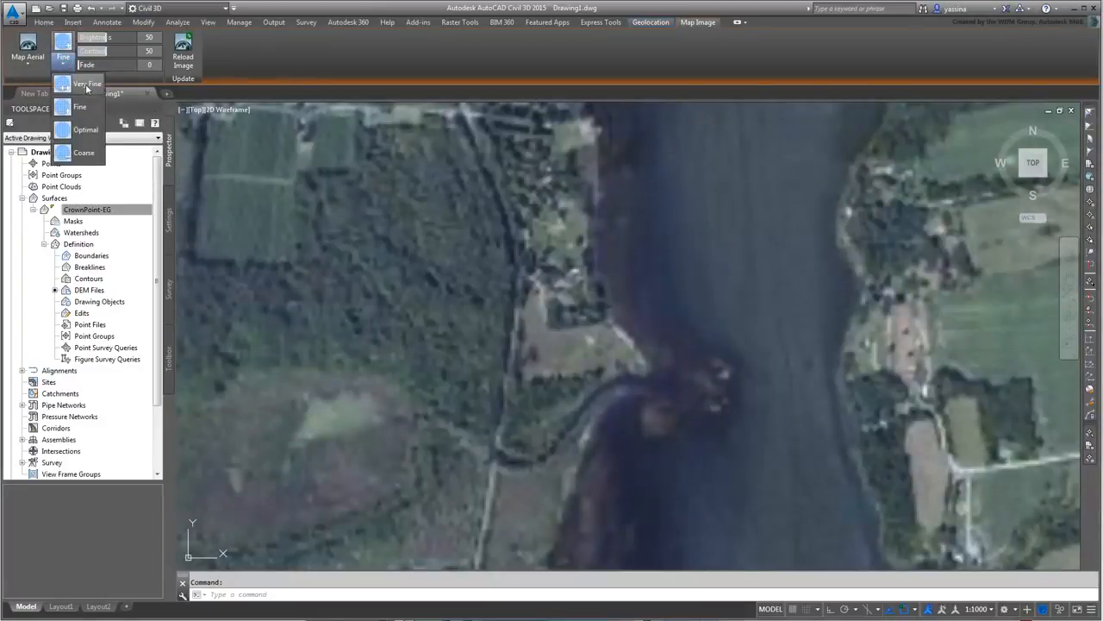
left_click(86, 85)
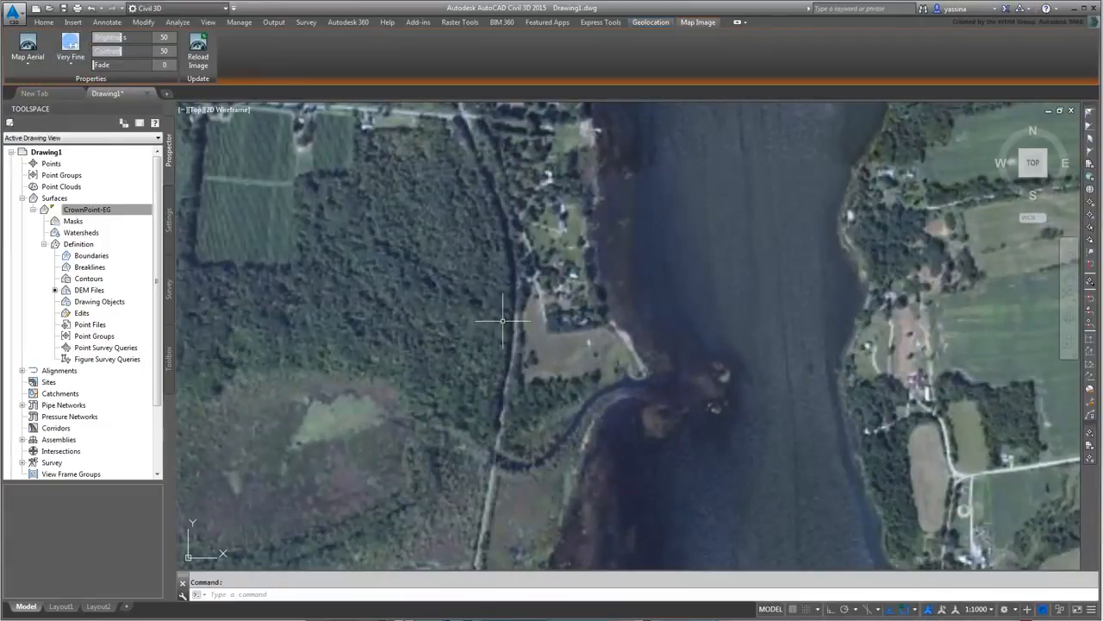
scroll(522, 377, "down", 4)
scroll(521, 377, "down", 2)
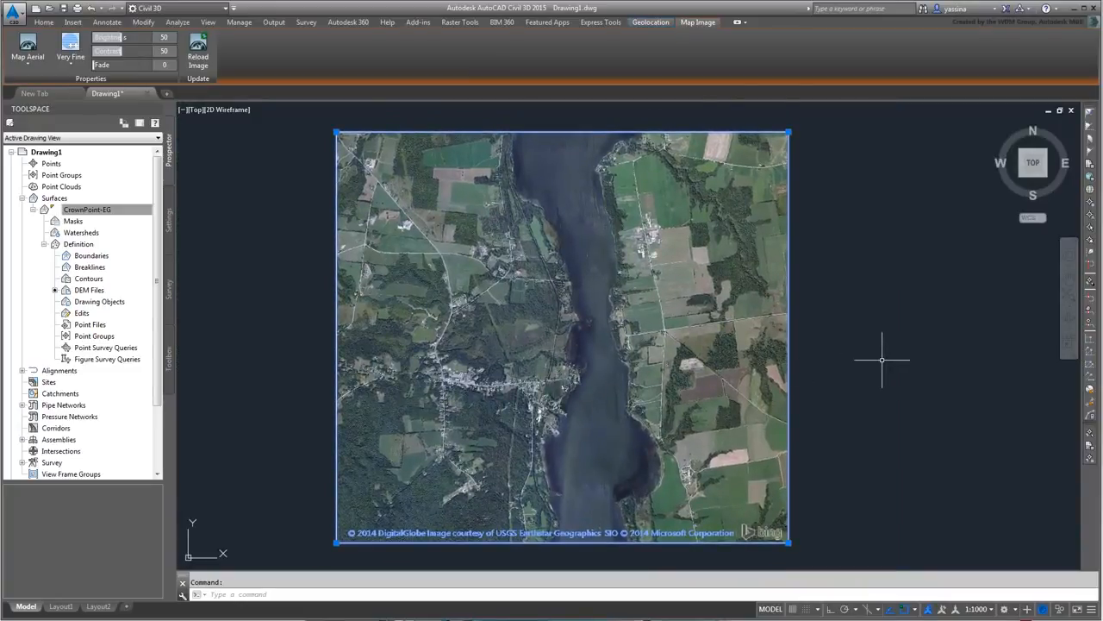
- Create a new TIN surface named CVCP-EG in the Surfaces collection
key("Escape")
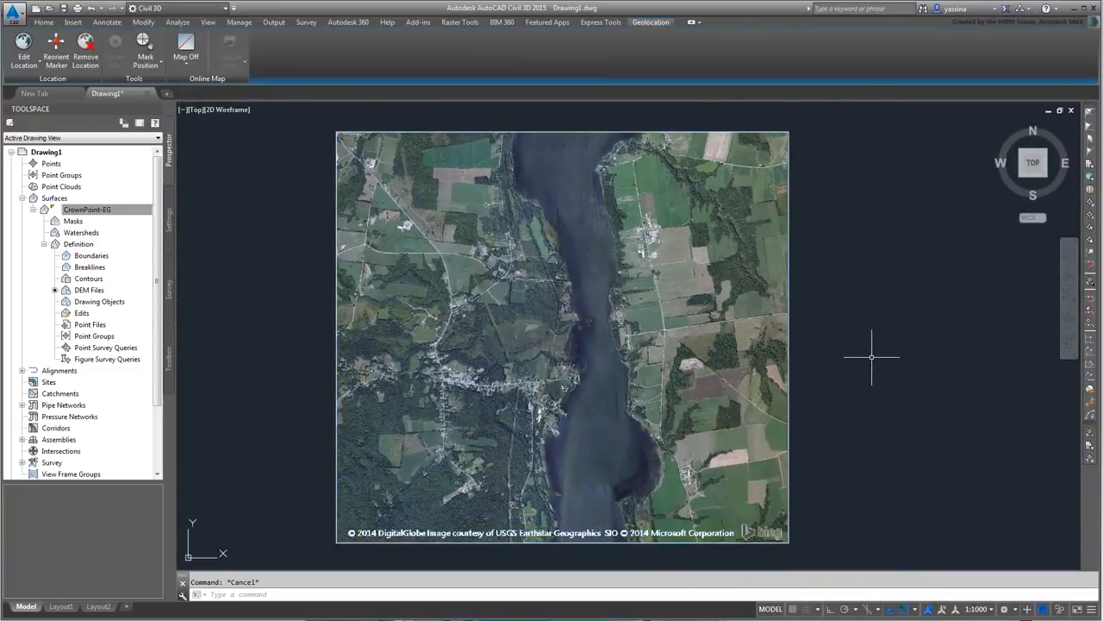
left_click(60, 199)
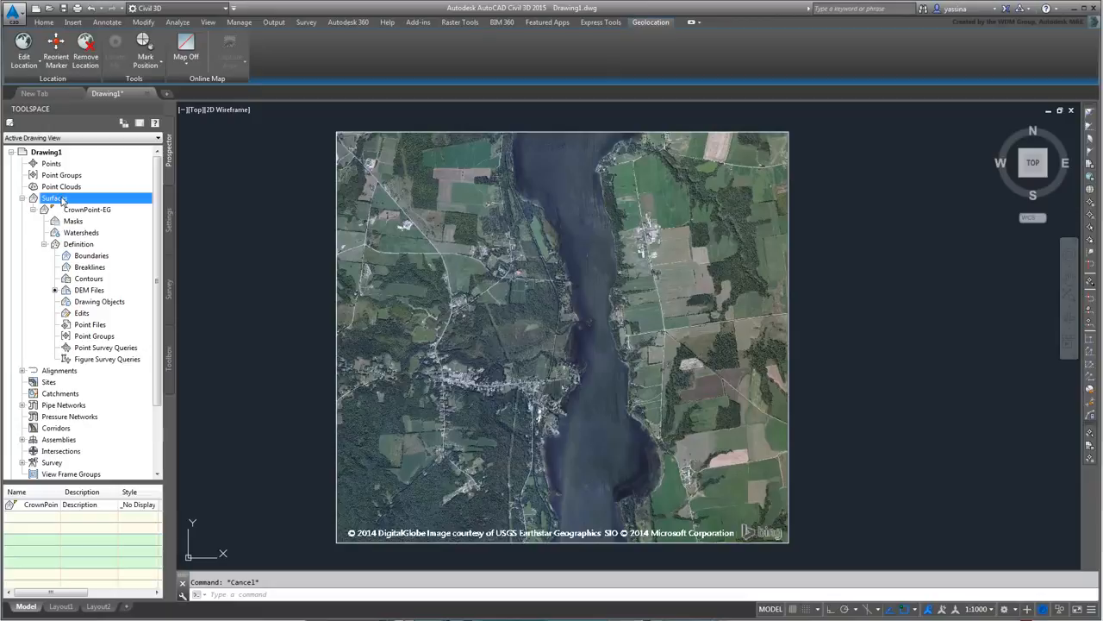
right_click(61, 199)
left_click(99, 202)
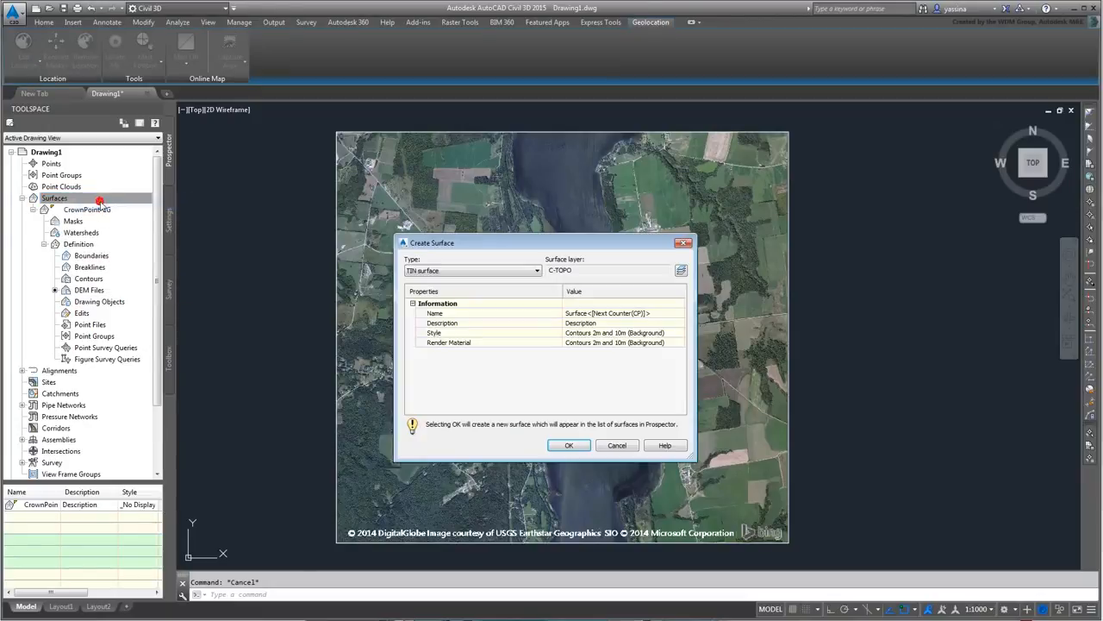
left_click(655, 313)
type("CVCP-EG")
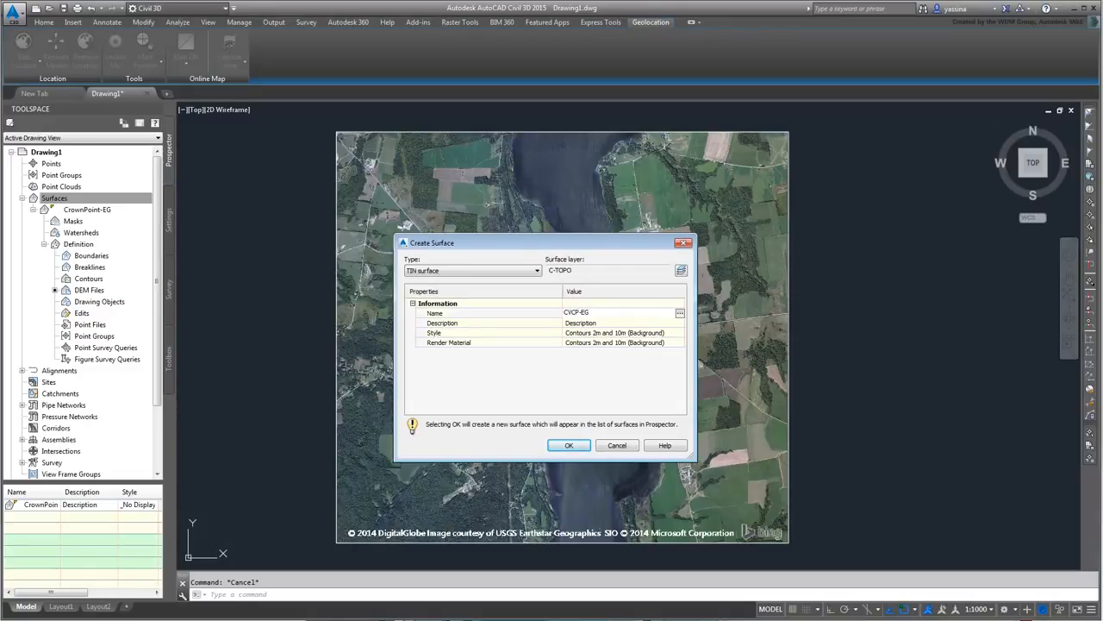
key("Return")
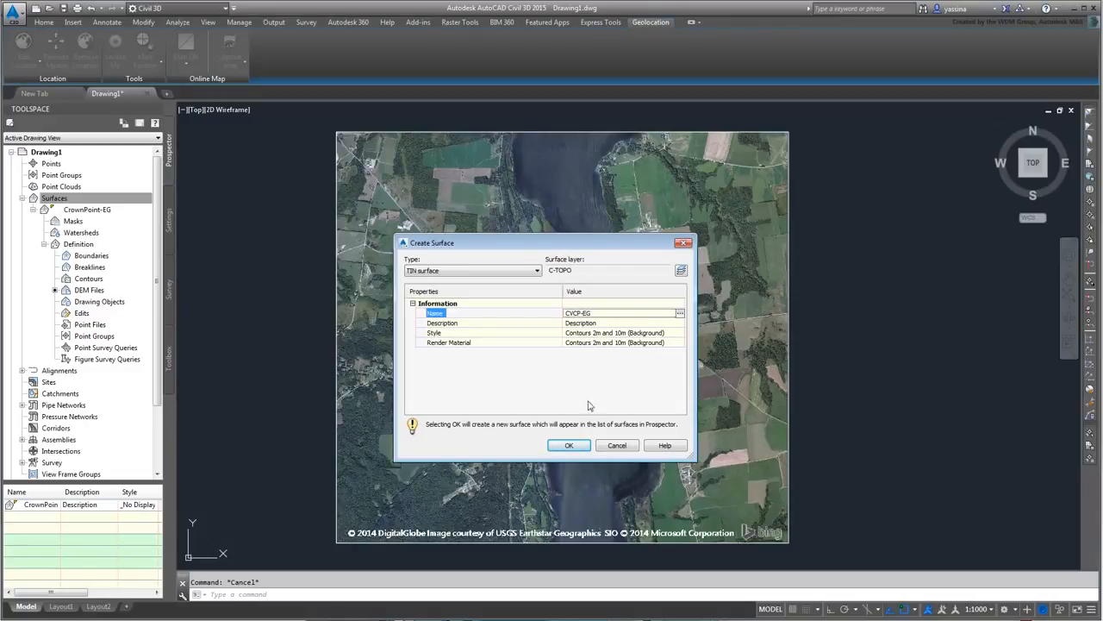
left_click(569, 445)
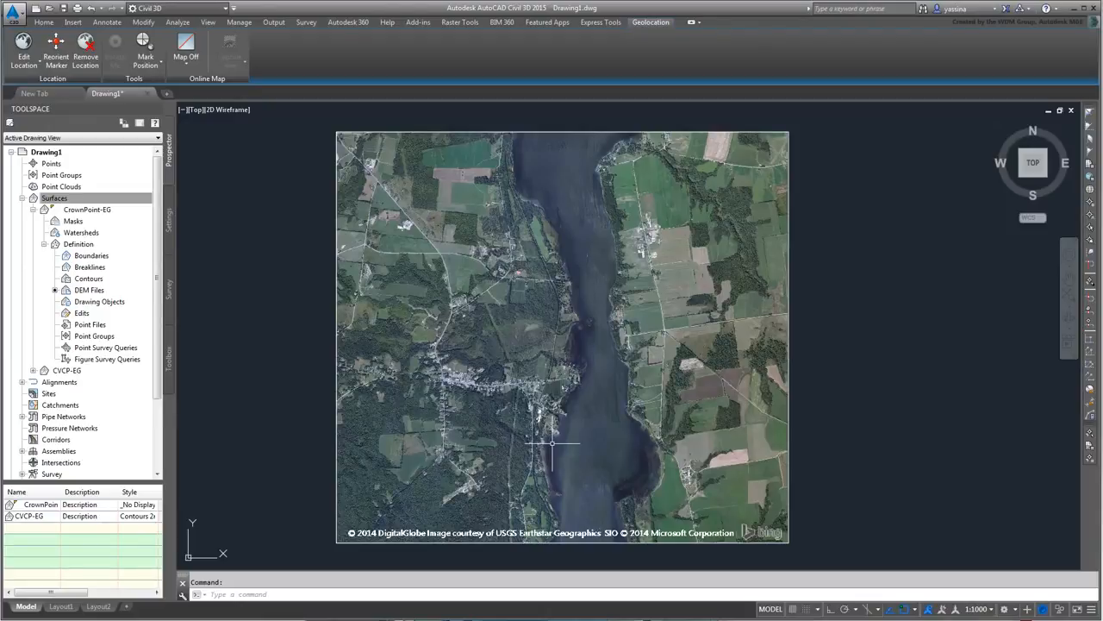
- Paste CrownPoint-EG into CVCP-EG through its Definition Edits
left_click(33, 370)
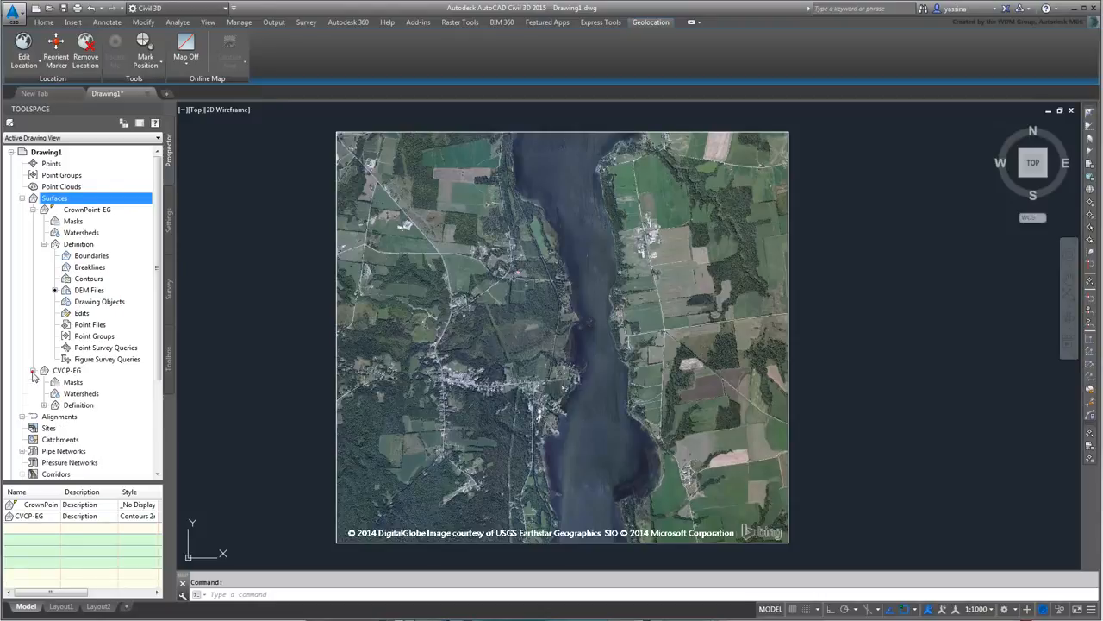
left_click(44, 405)
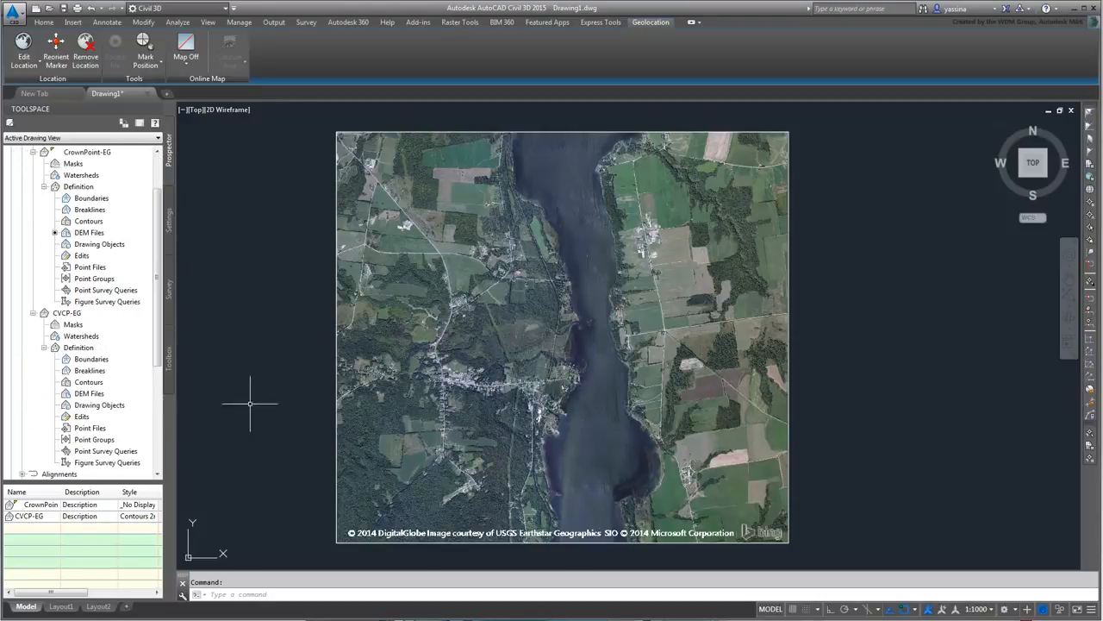
right_click(82, 417)
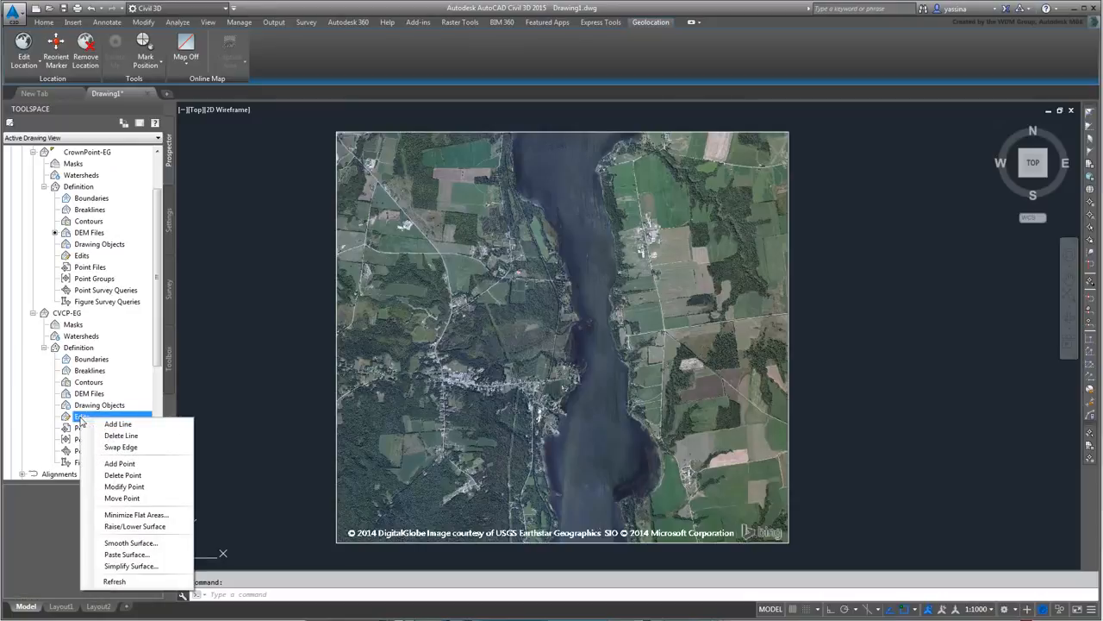
left_click(127, 555)
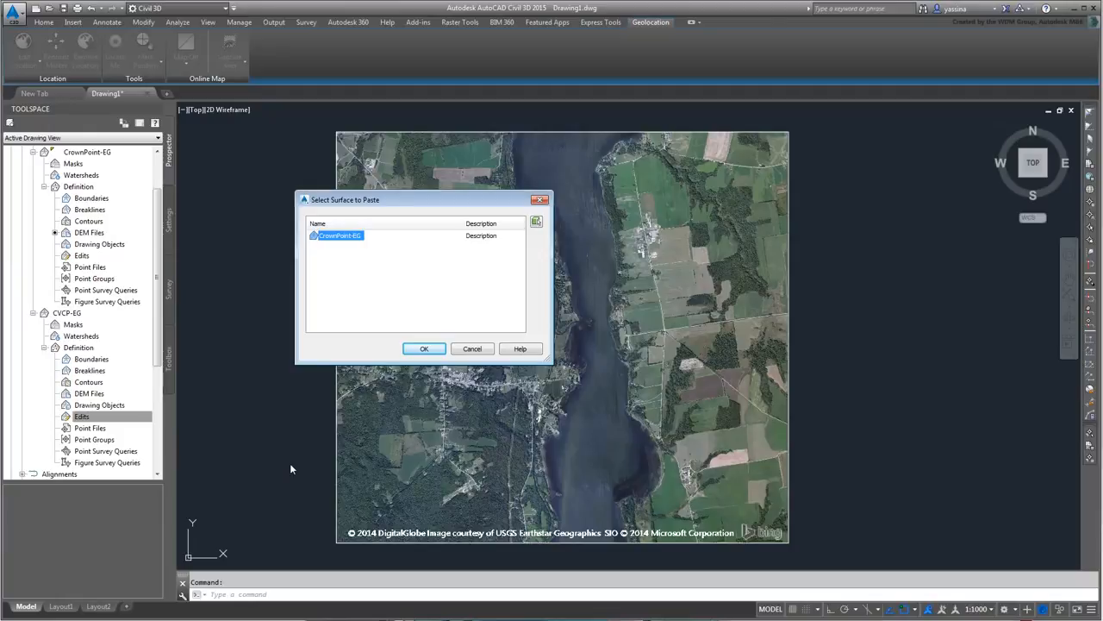
left_click(423, 350)
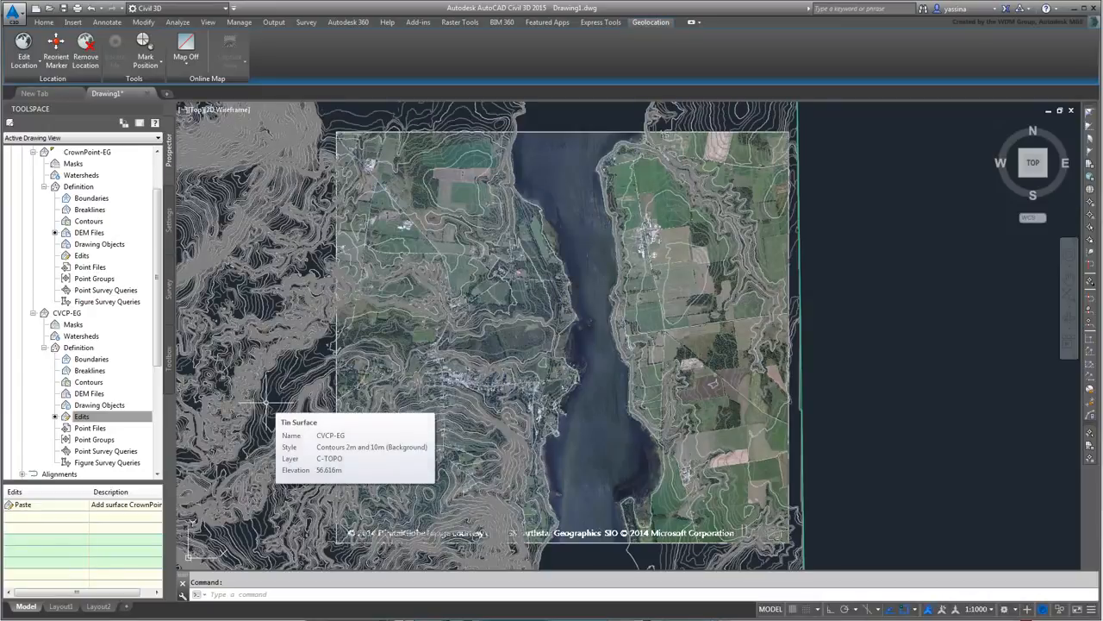
scroll(412, 372, "down", 5)
scroll(412, 373, "up", 8)
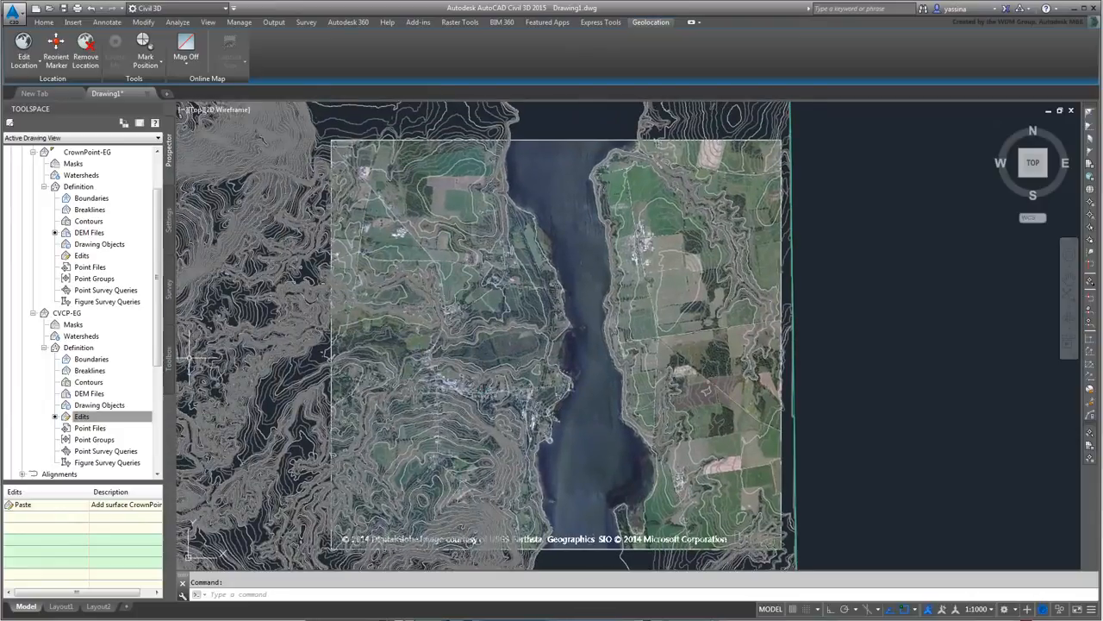
right_click(87, 361)
- Add an Outer boundary named Crop to CVCP-EG using the aerial image frame
left_click(112, 366)
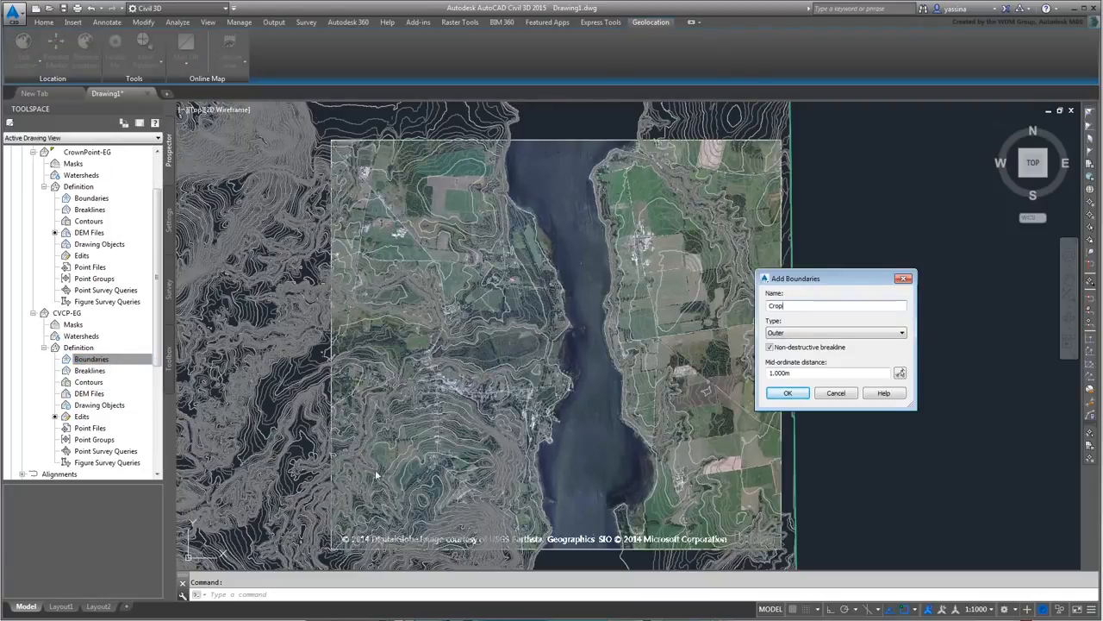
type("Crop")
left_click(787, 393)
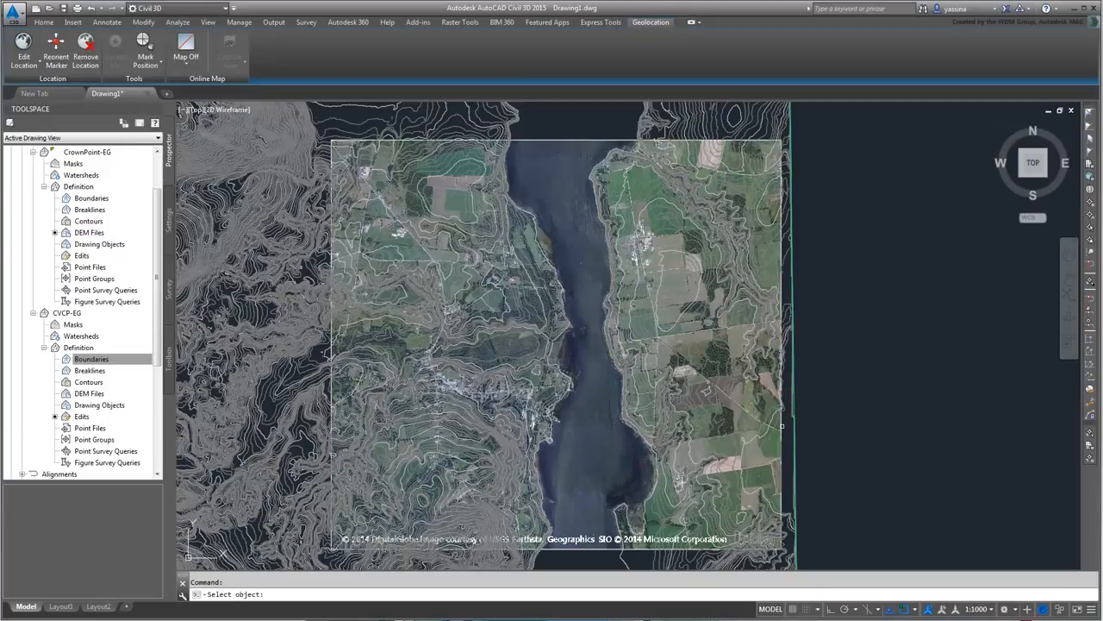
left_click(781, 425)
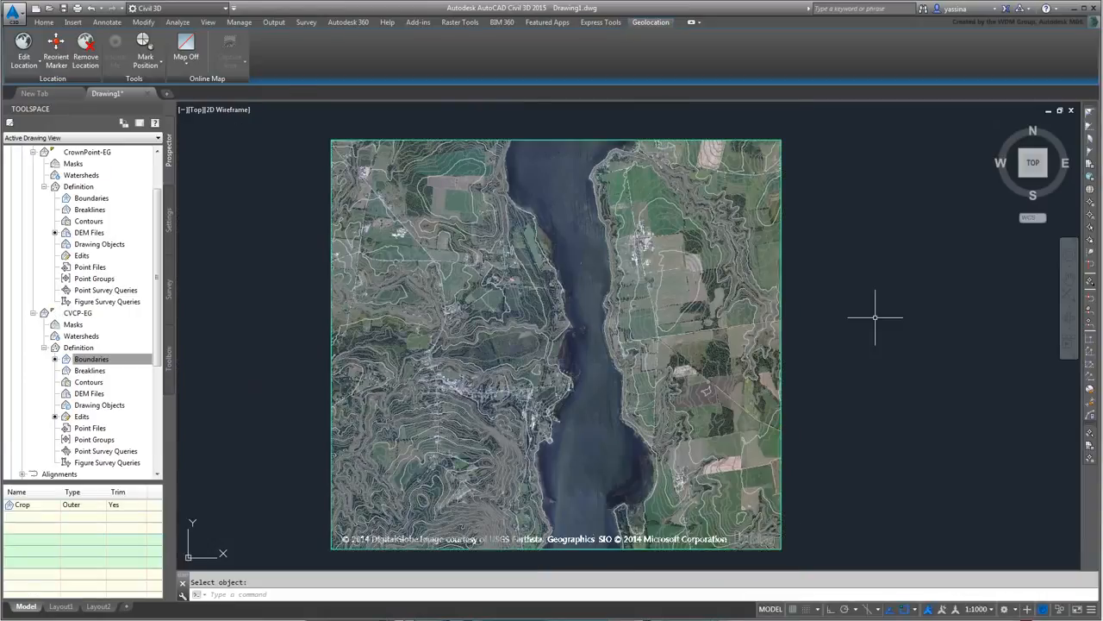
left_click(480, 430)
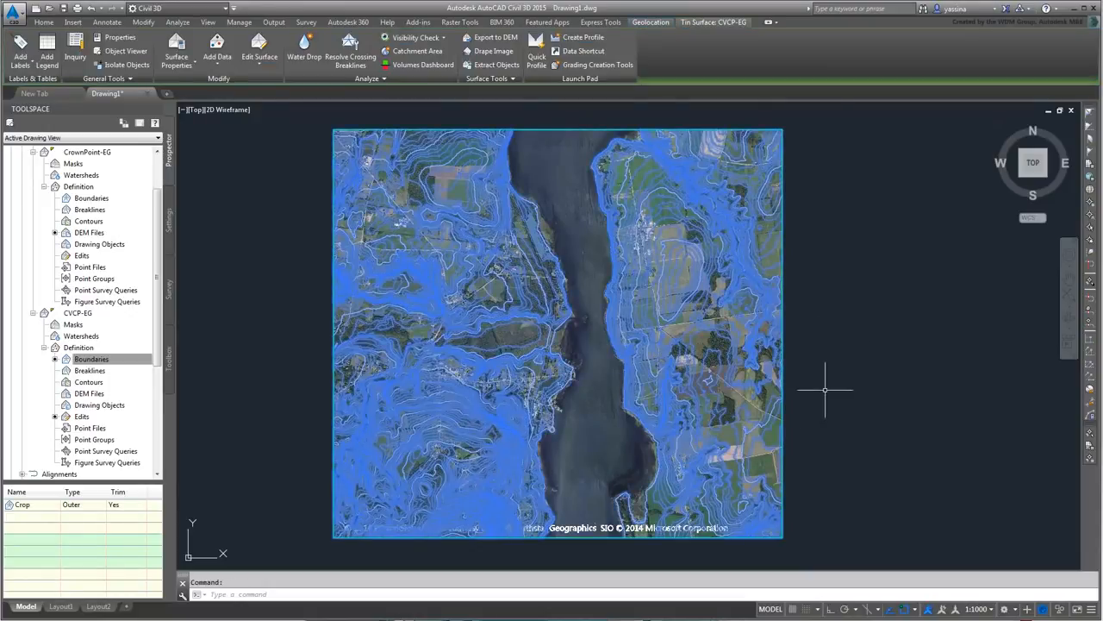
key("Escape")
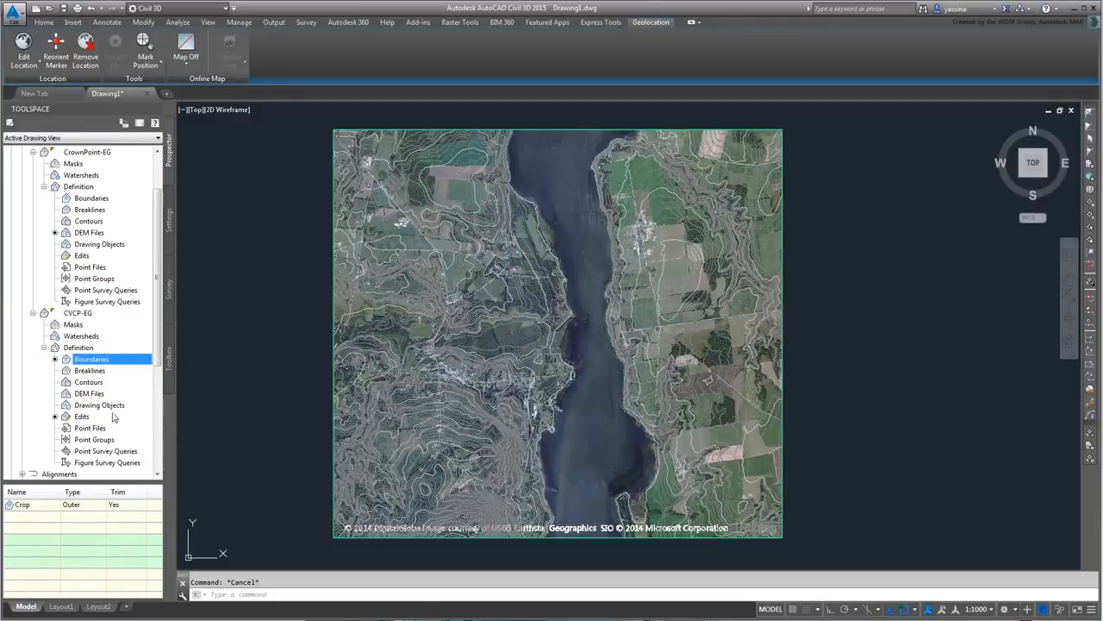
- Run Simplify Surface on CVCP-EG, removing 50% of its points
right_click(84, 417)
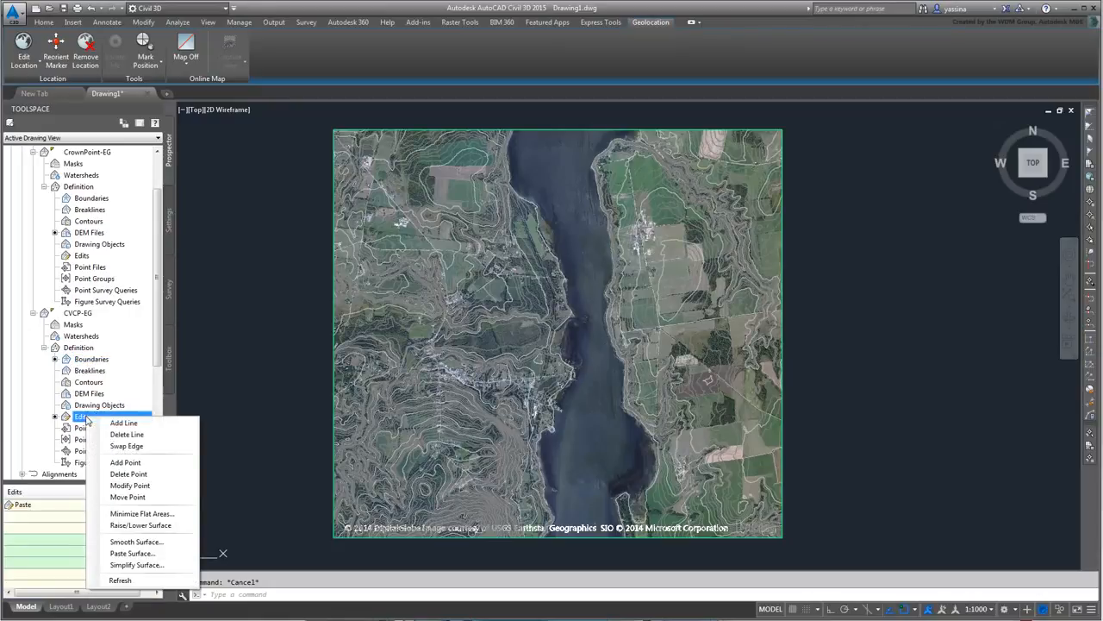
left_click(129, 564)
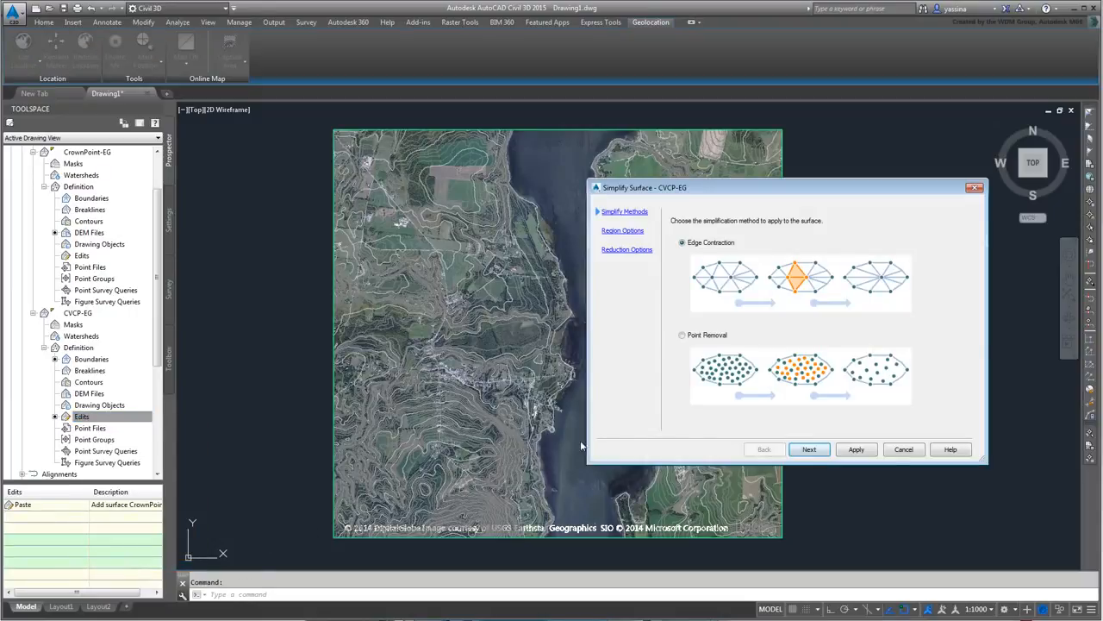
left_click(809, 449)
left_click(810, 451)
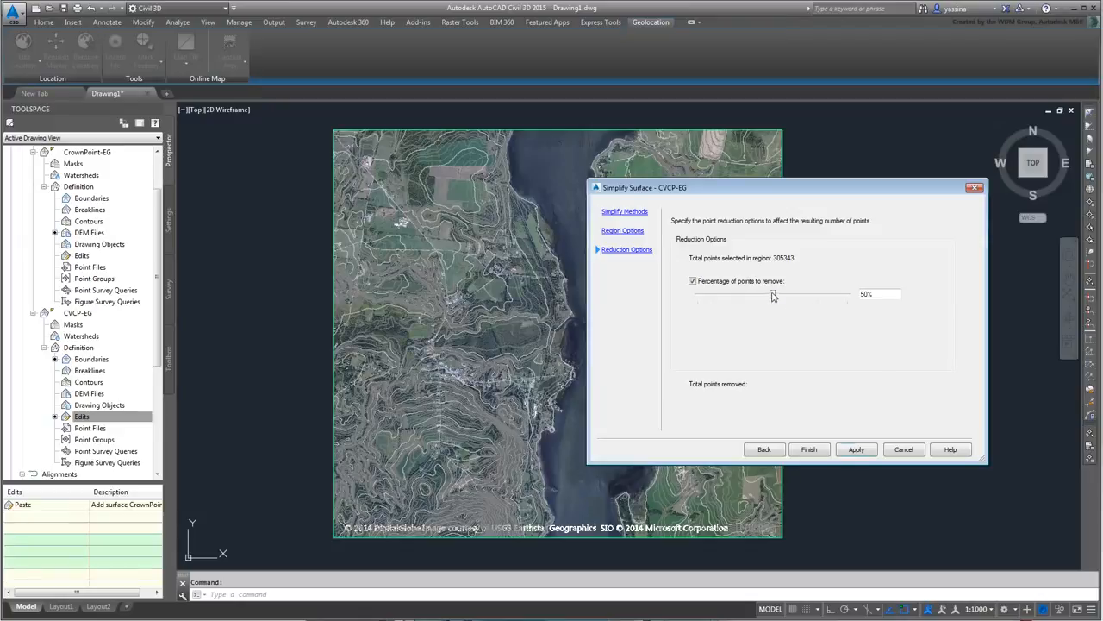
left_click_drag(774, 296, 773, 303)
left_click(856, 450)
left_click(810, 450)
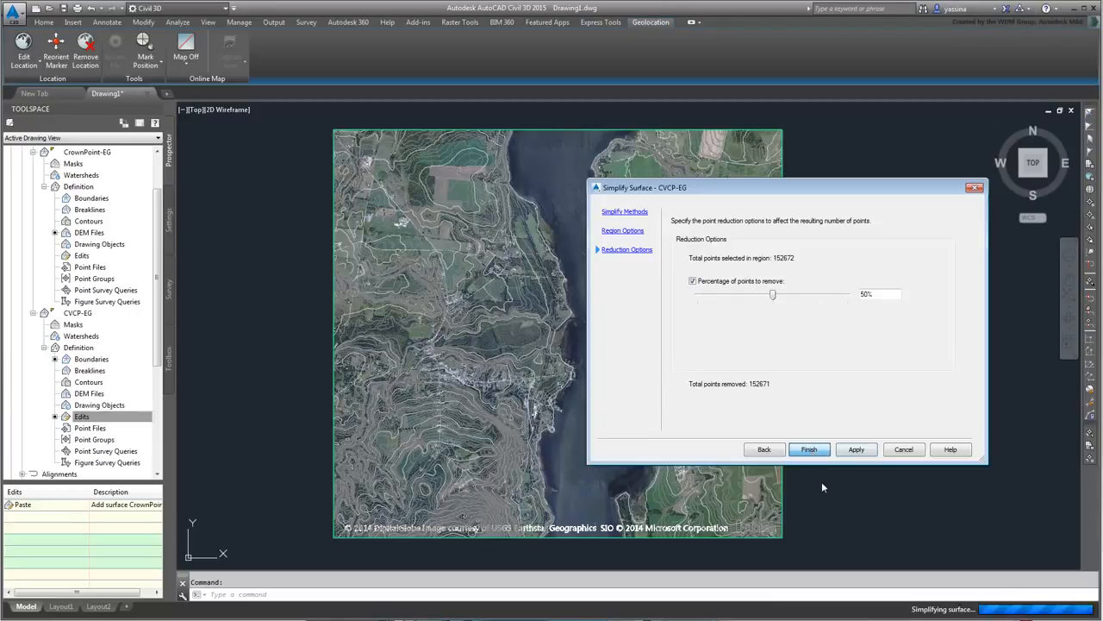